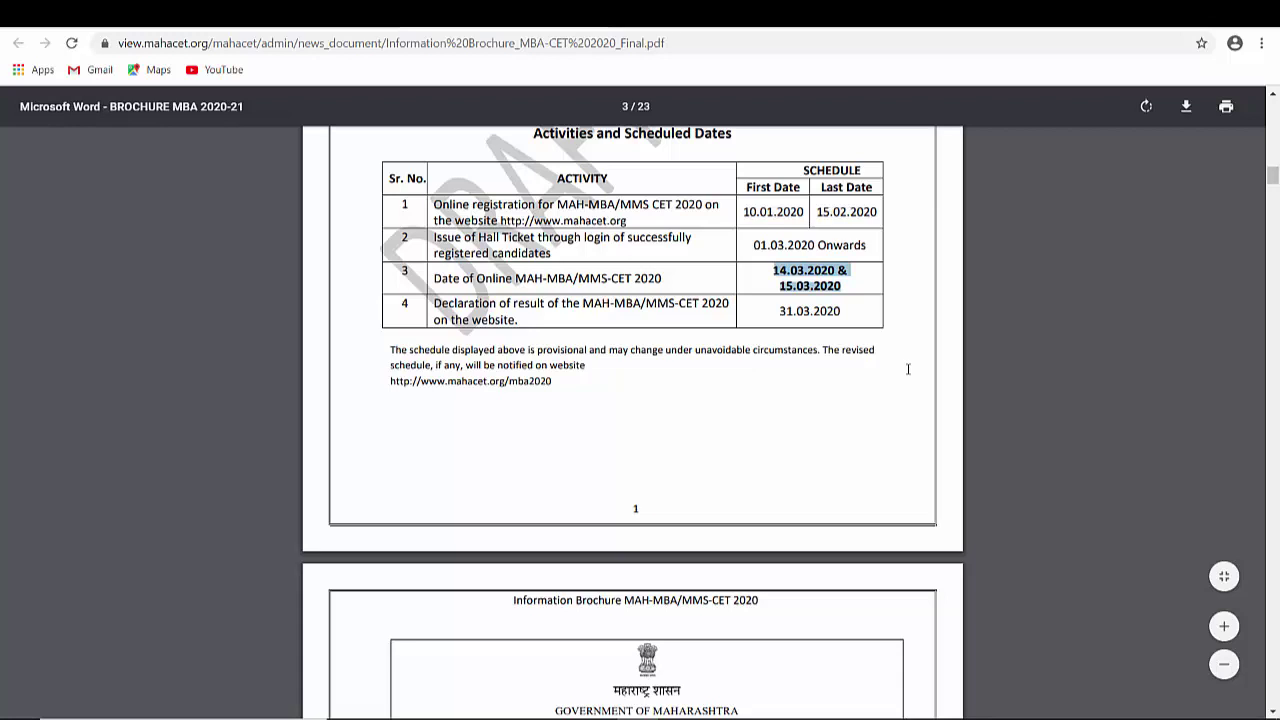
Step: Review the brochure's application fees, registration procedure, and photograph and signature image specifications
click(908, 369)
scroll(908, 369, down, 8)
scroll(908, 369, down, 10)
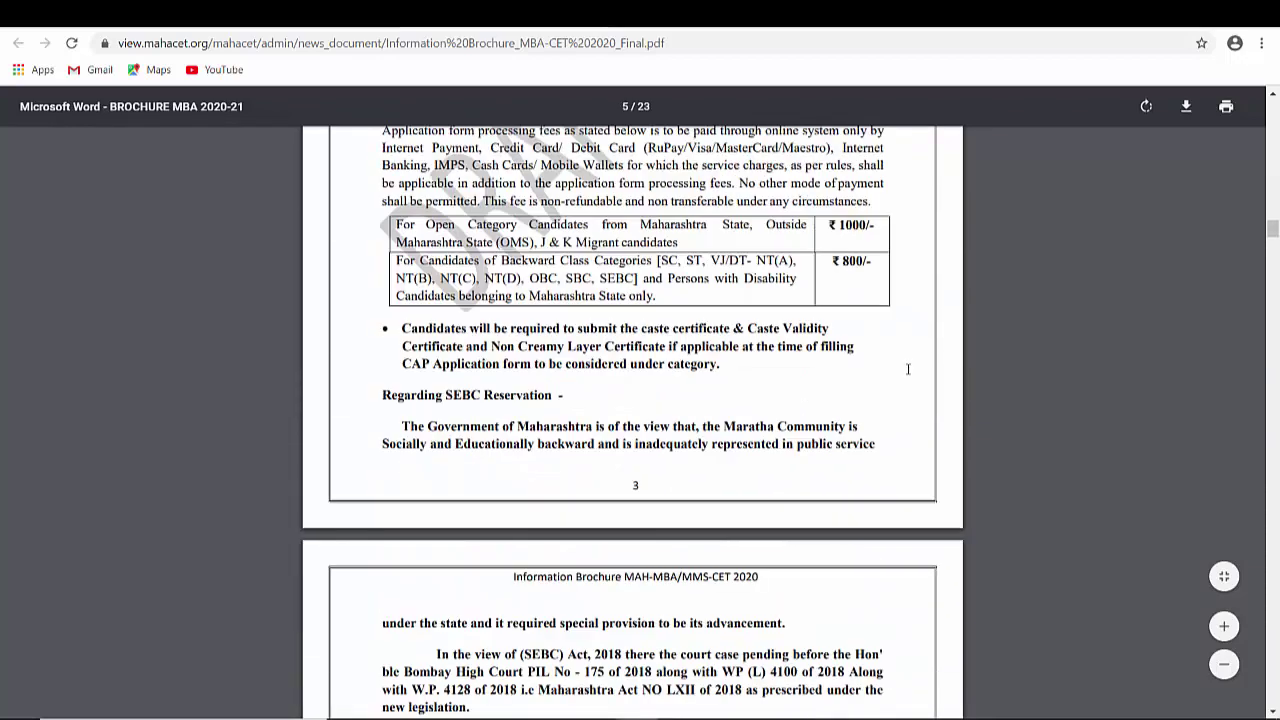
scroll(908, 369, down, 3)
scroll(908, 369, down, 4)
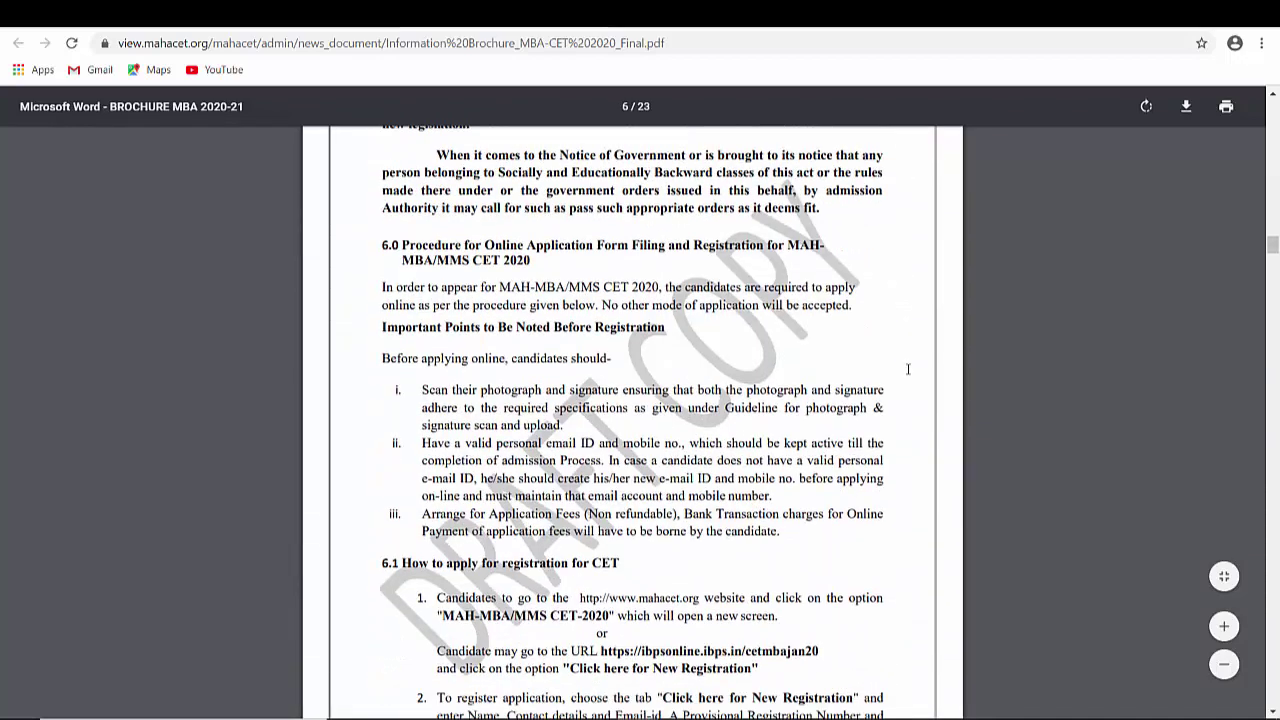
scroll(908, 369, down, 18)
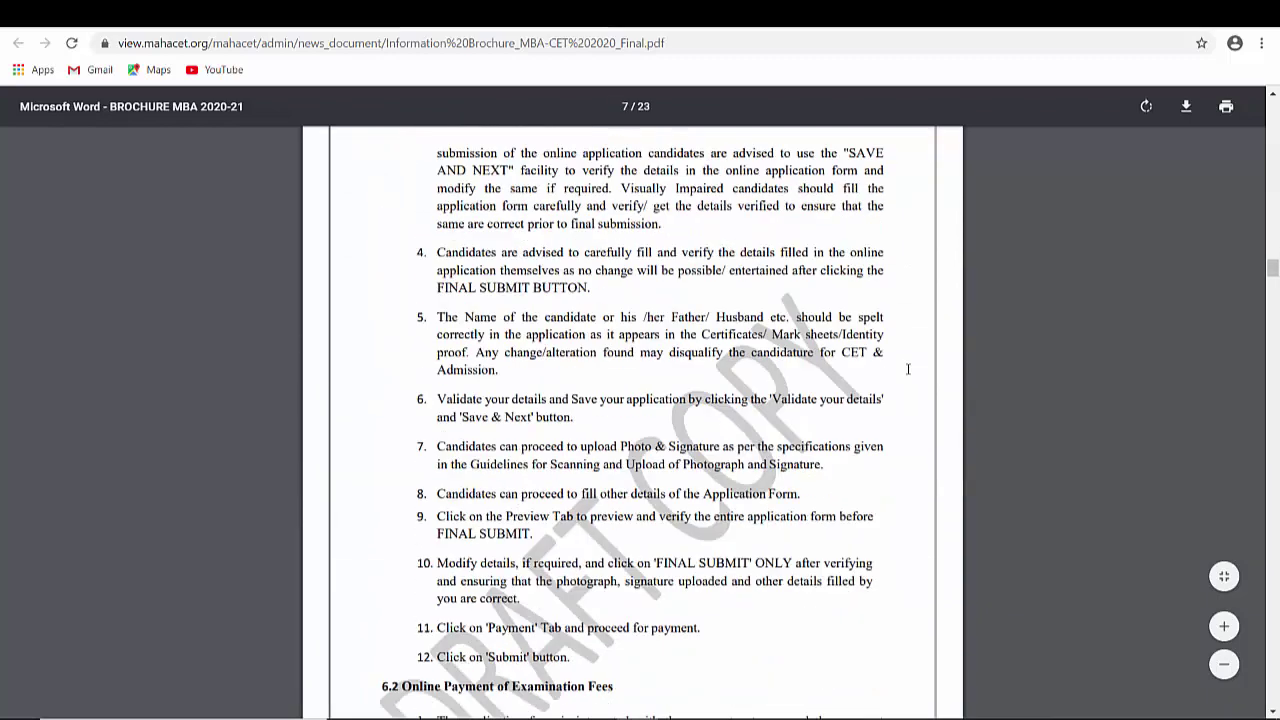
scroll(908, 369, down, 12)
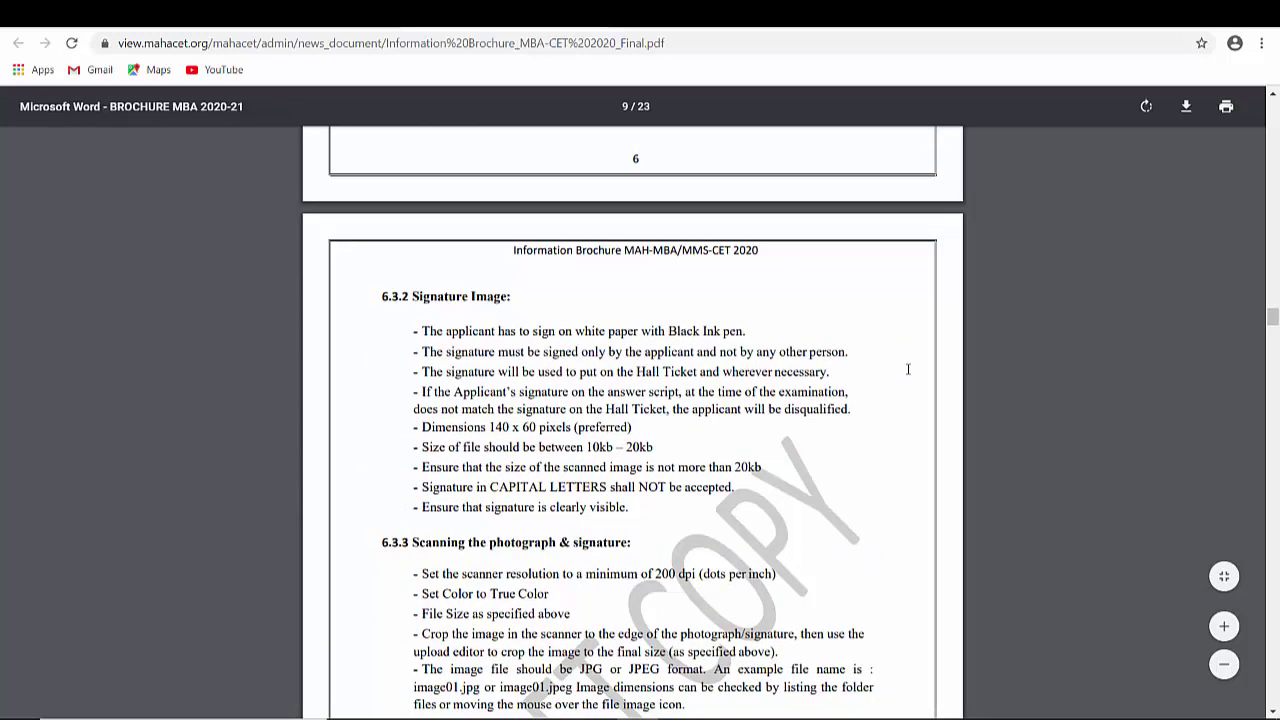
scroll(908, 369, up, 12)
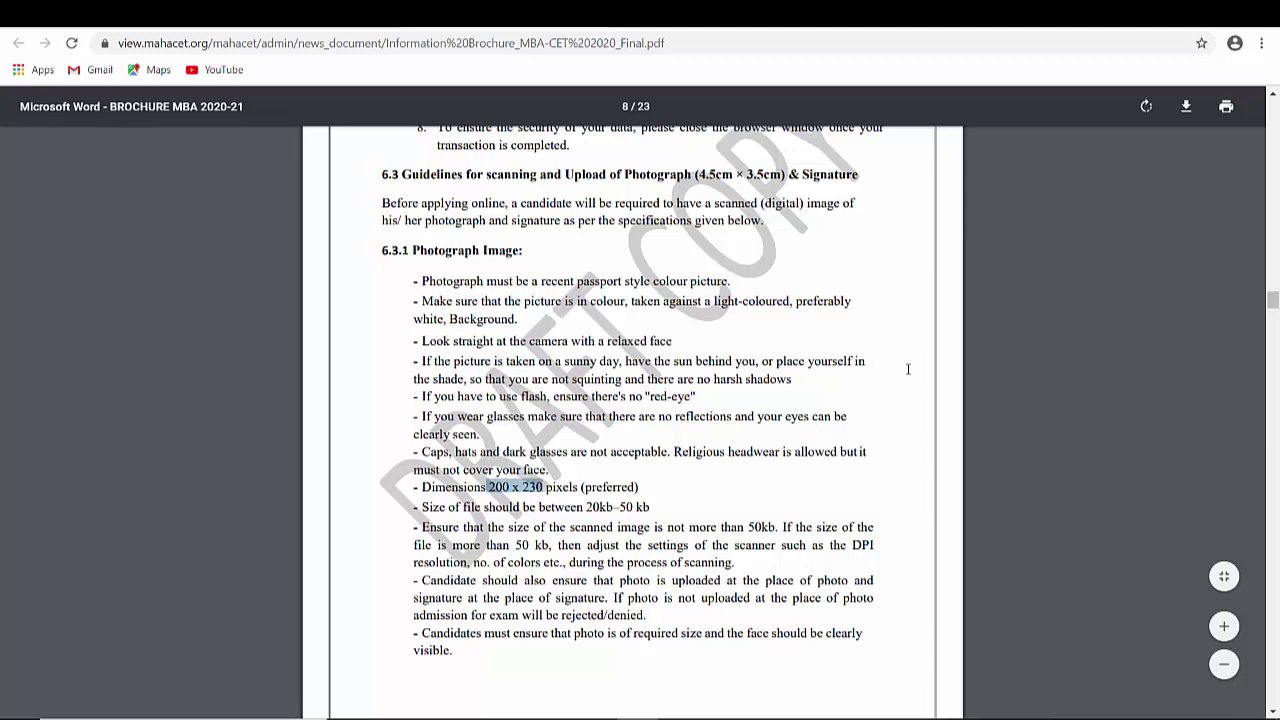
scroll(908, 369, down, 5)
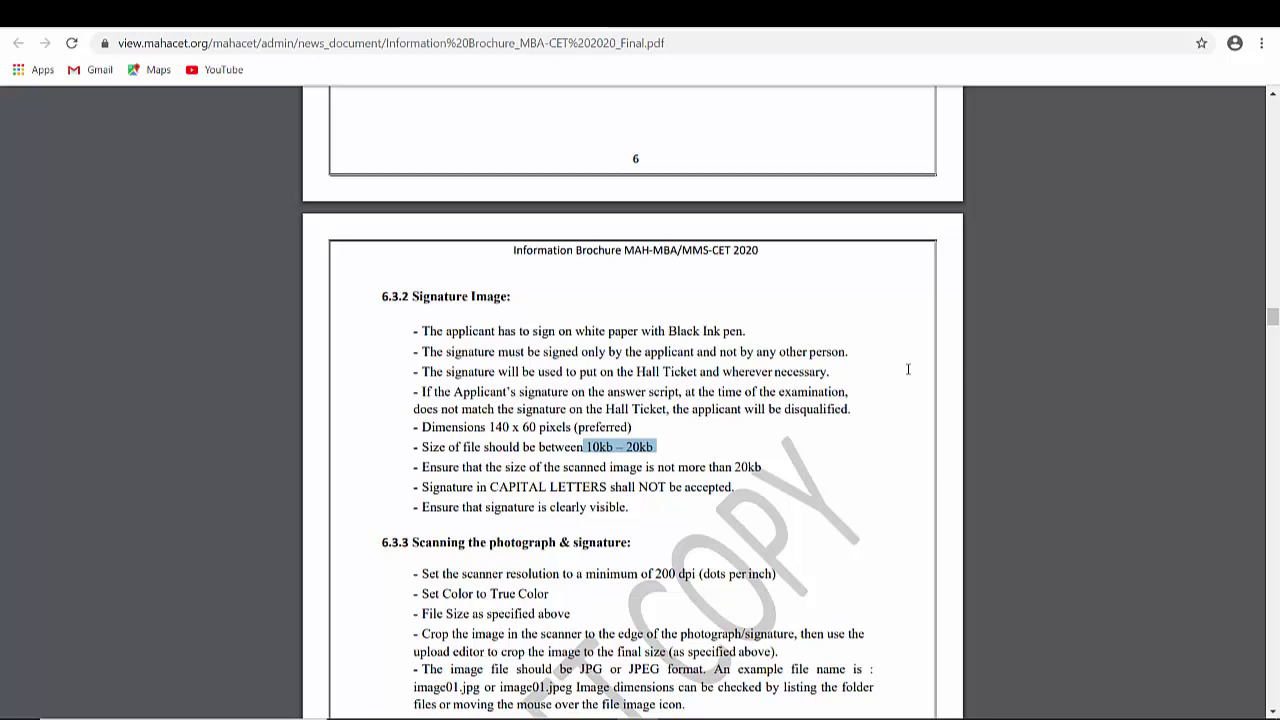
scroll(908, 369, down, 2)
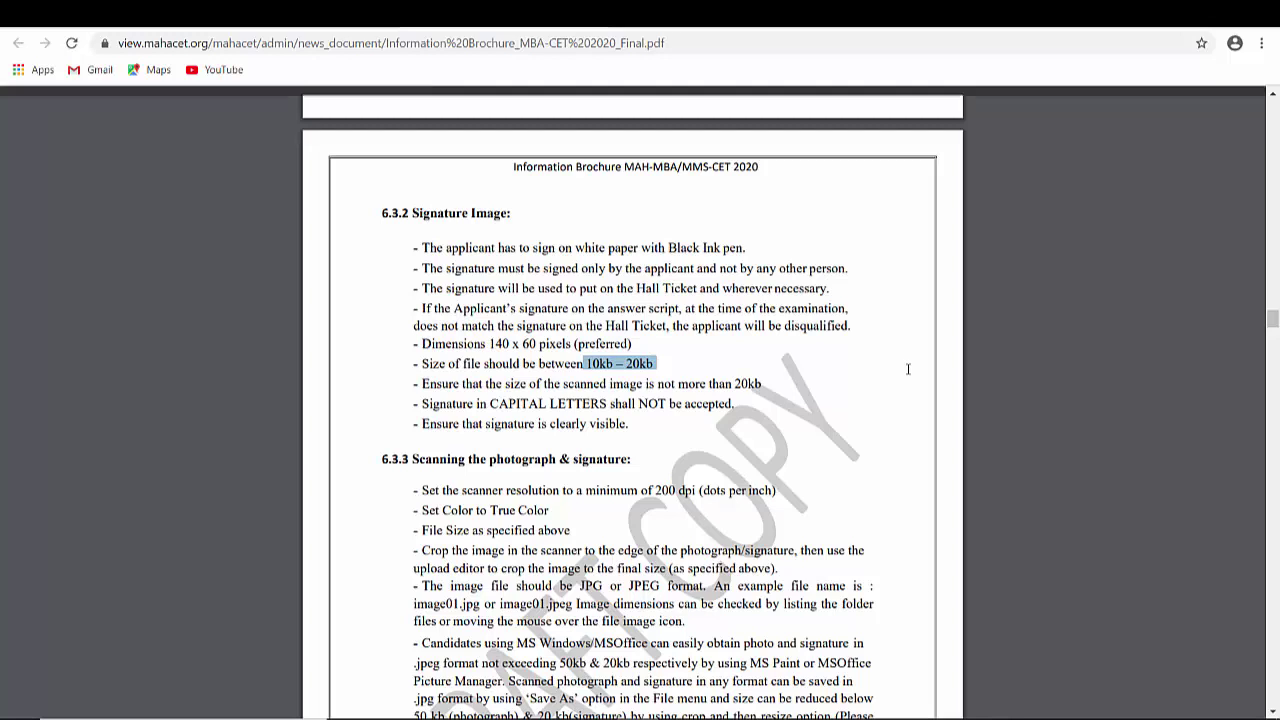
Step: Open a new online registration form from the MAH-MBA/MMS CET-2020 page and dismiss the important points notice
key(ctrl+shift+Tab)
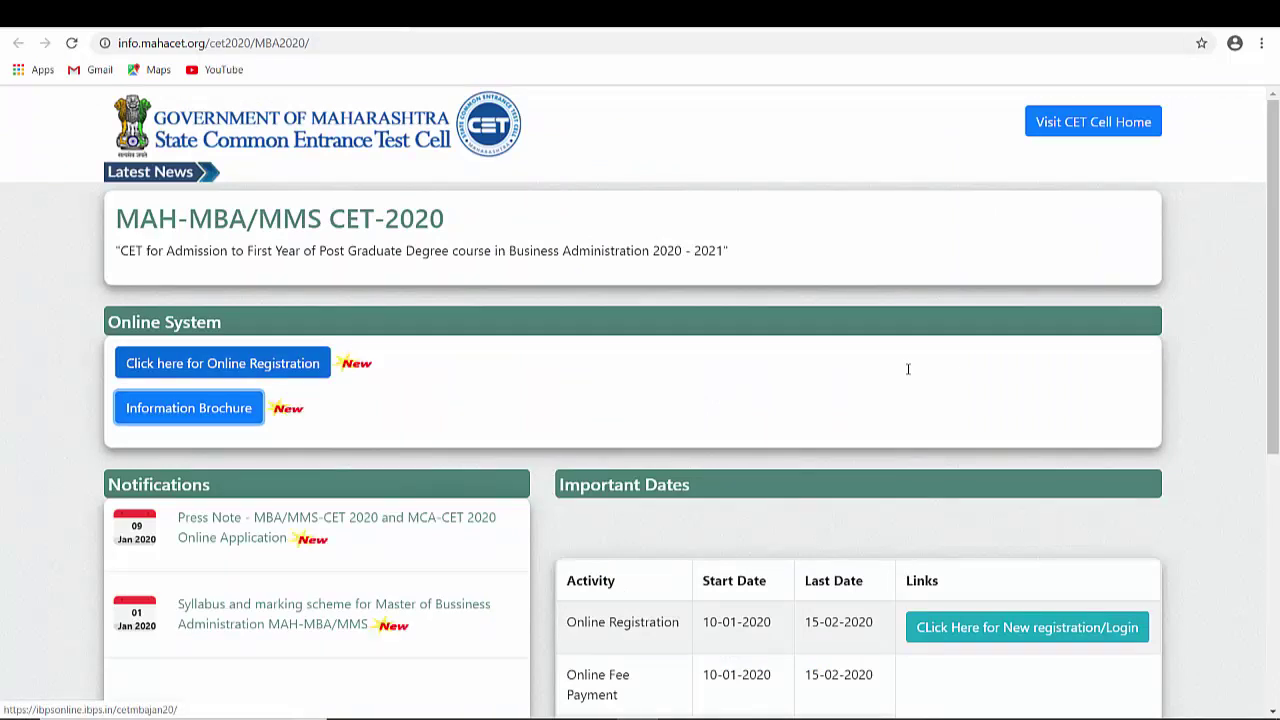
key(Return)
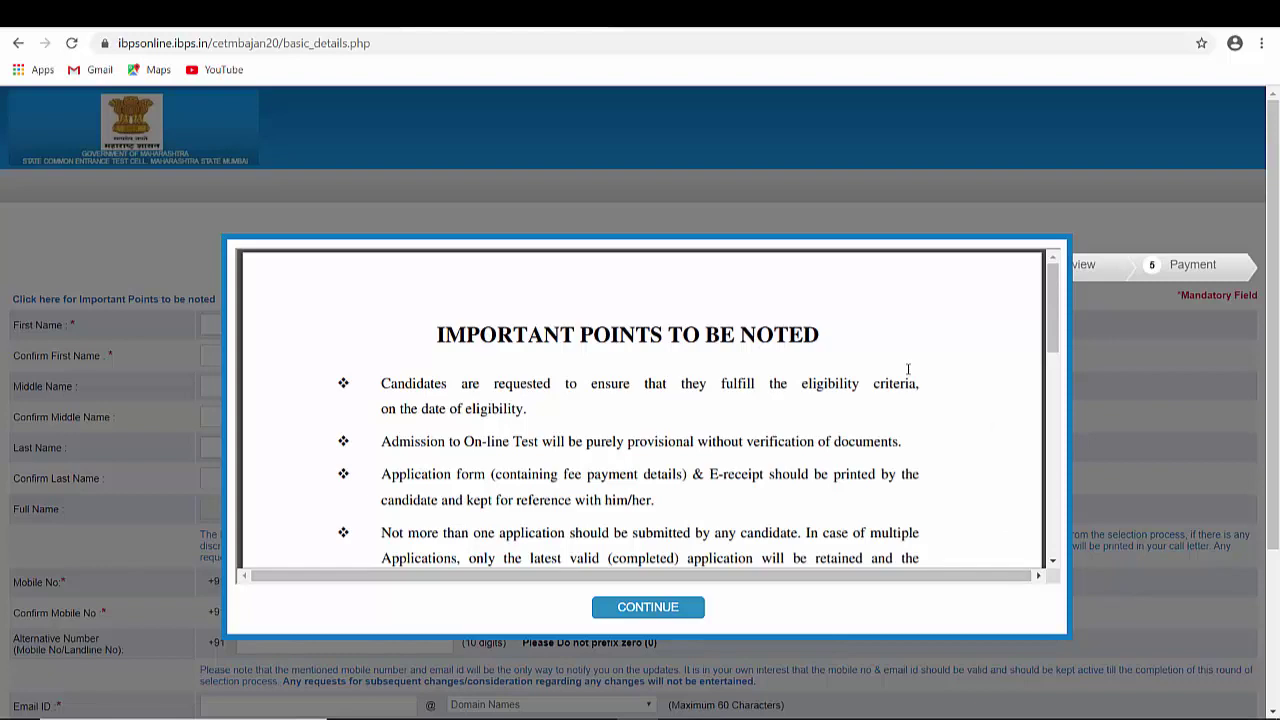
key(Escape)
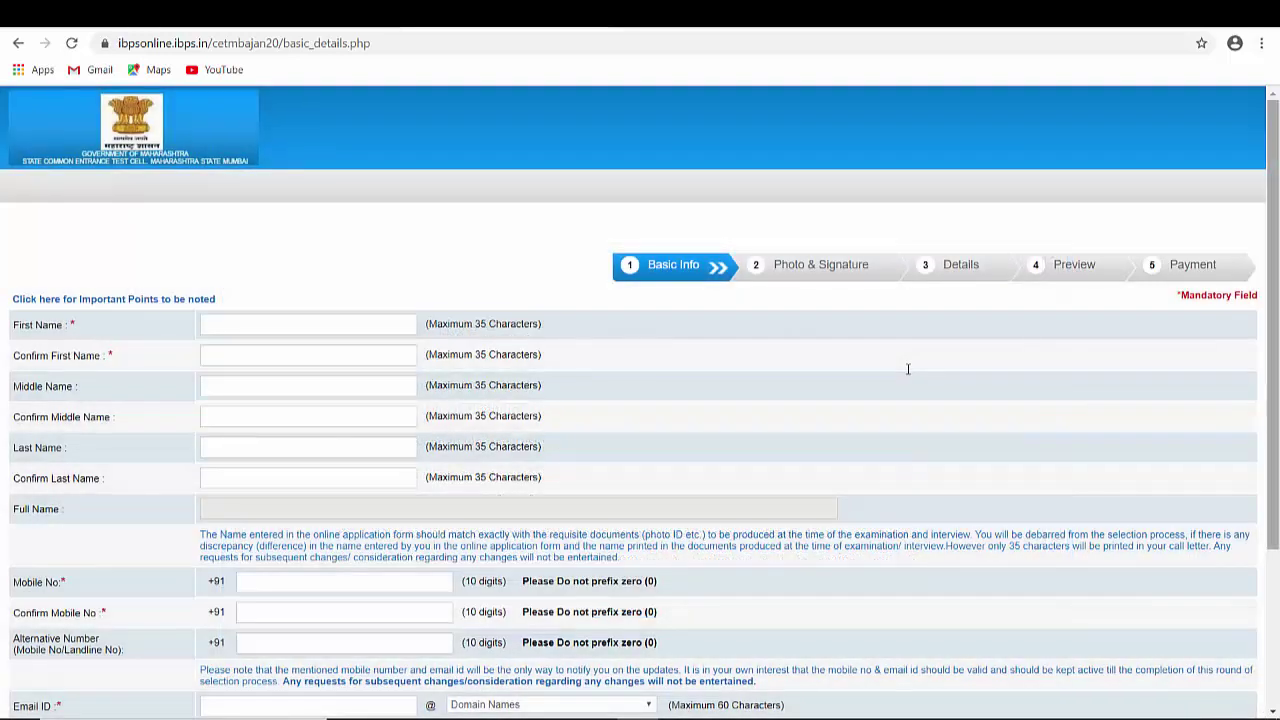
Step: Fill in the candidate's name, mobile and email fields, choosing gmail.com as the email domain and pasting the confirmation email
scroll(908, 369, down, 2)
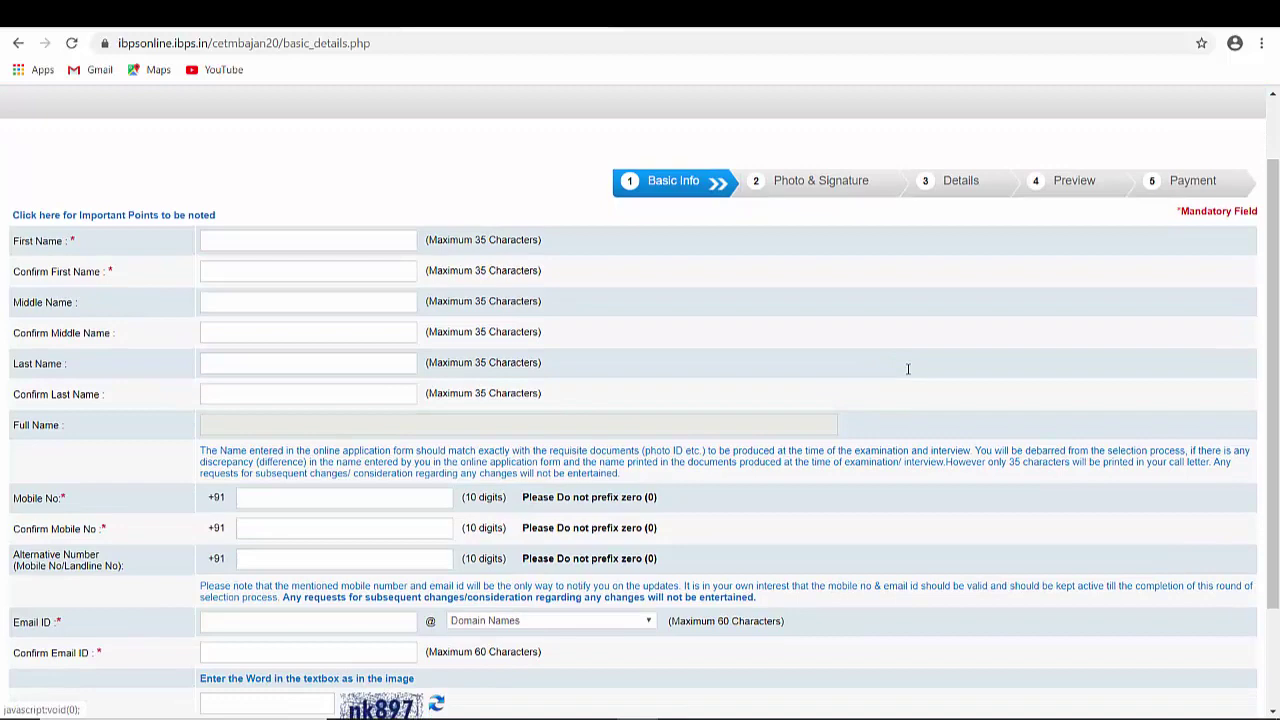
scroll(908, 369, down, 1)
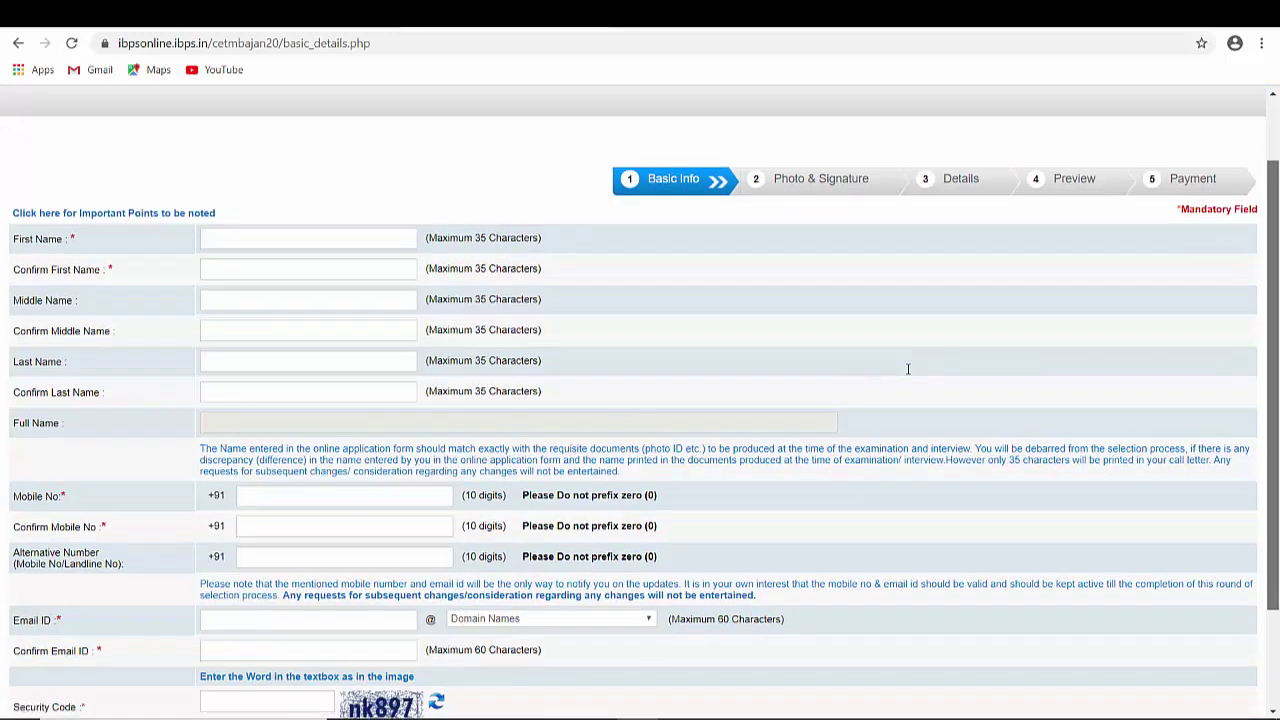
scroll(908, 369, down, 1)
scroll(908, 369, down, 1)
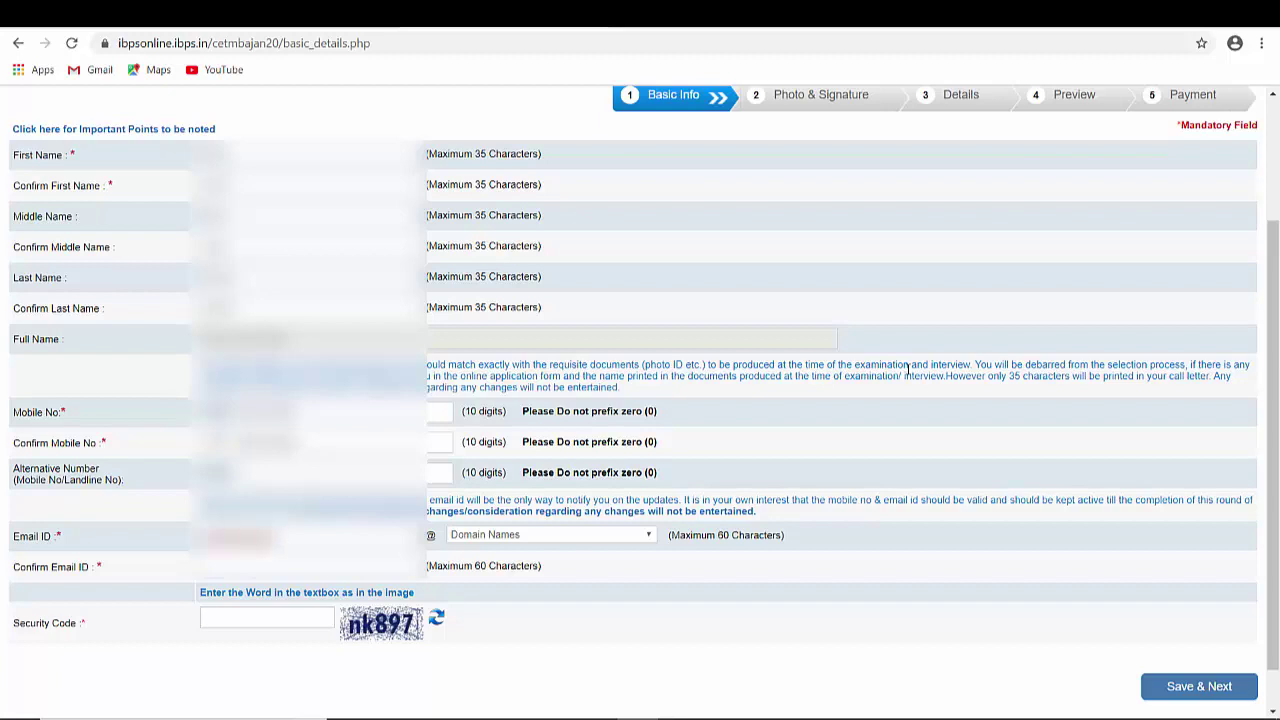
key(Tab)
key(alt+Down)
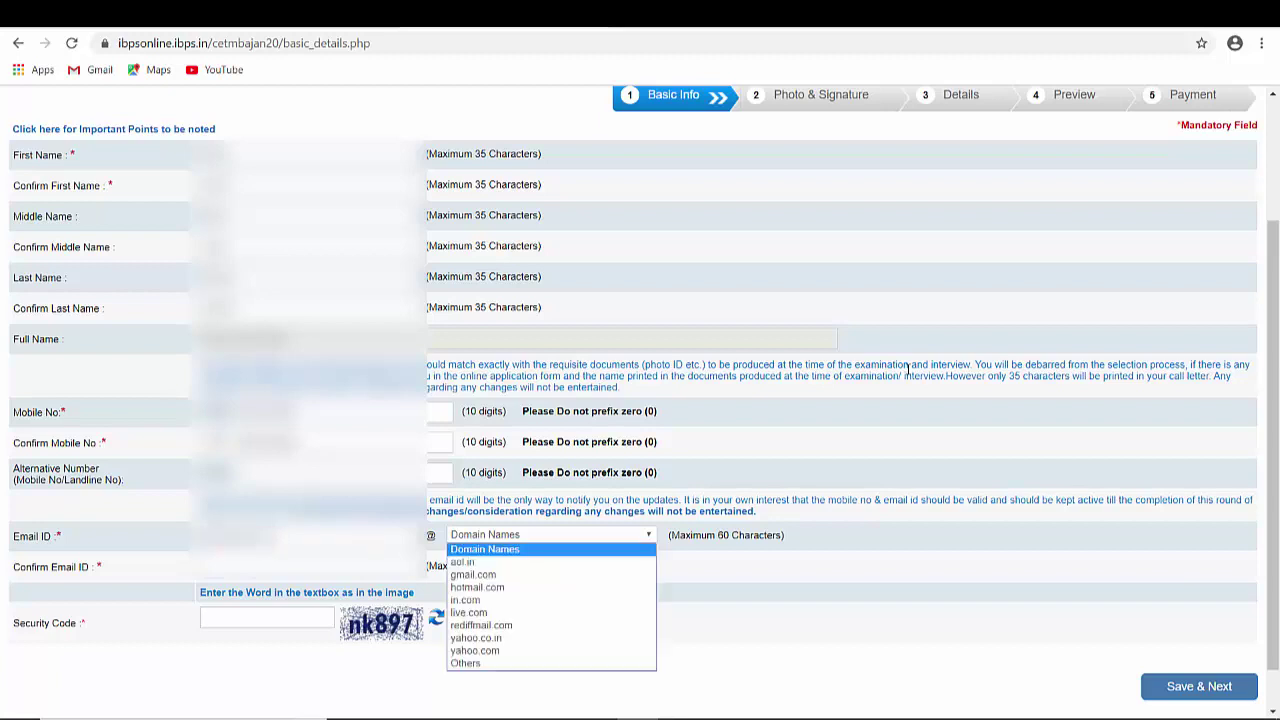
key(Down)
key(Down)
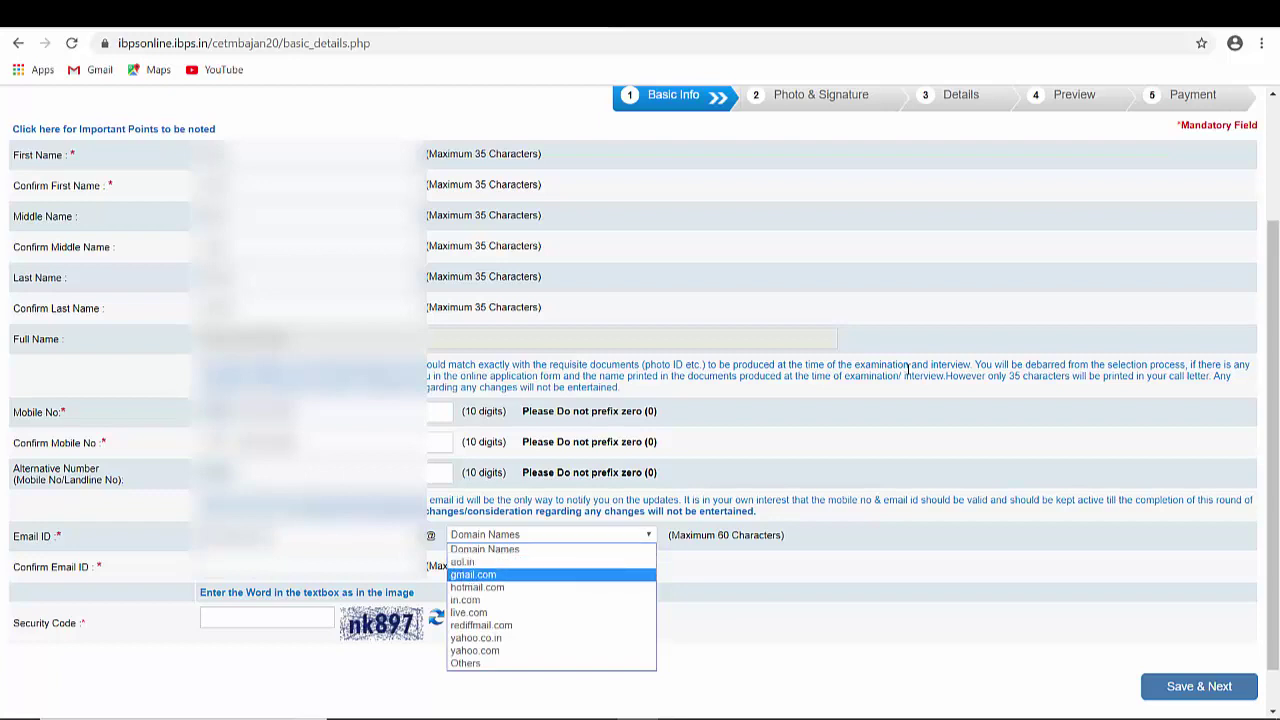
key(Return)
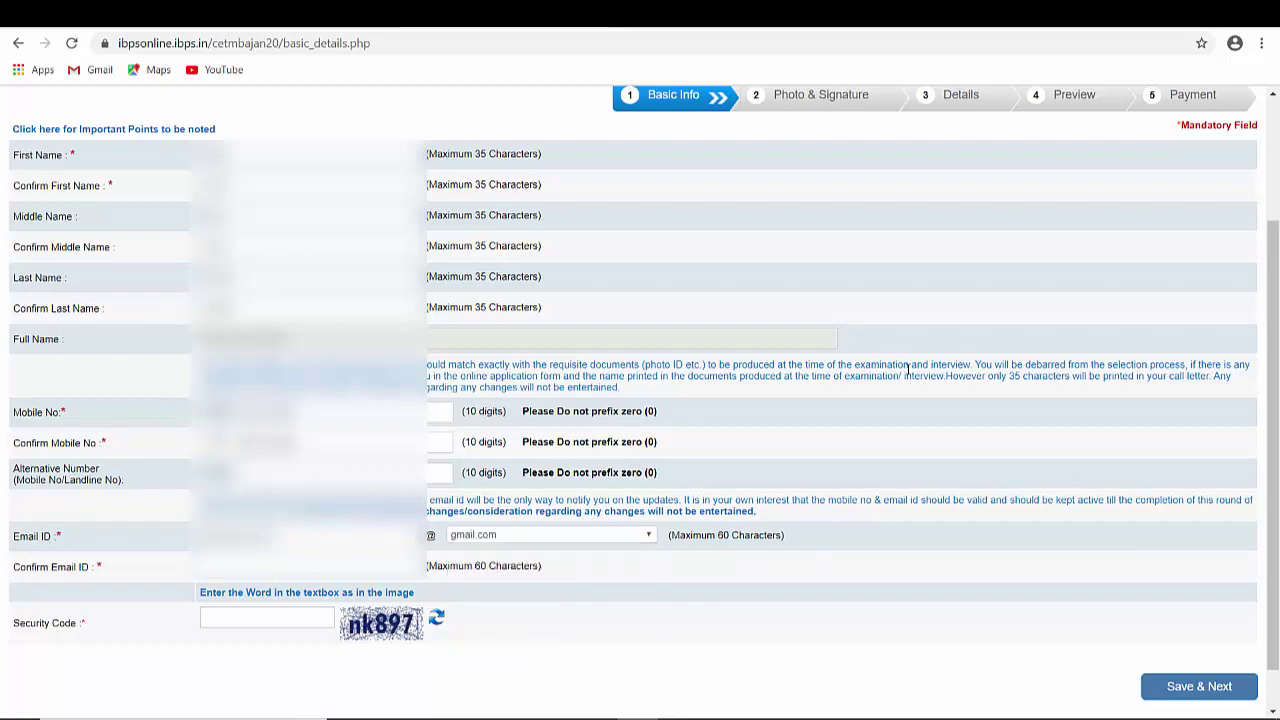
key(Tab)
key(ctrl+v)
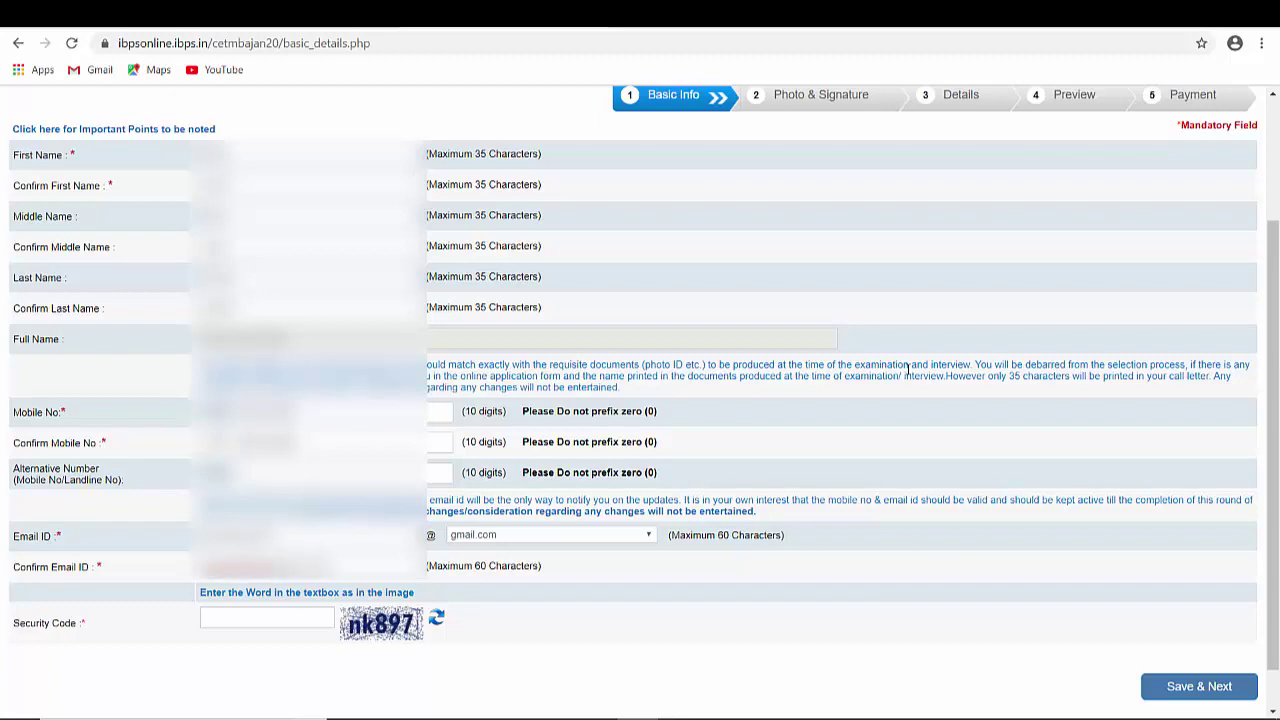
Step: Enter the security code from the image, save the basic information and confirm that the data is correct
key(Tab)
text(nk897)
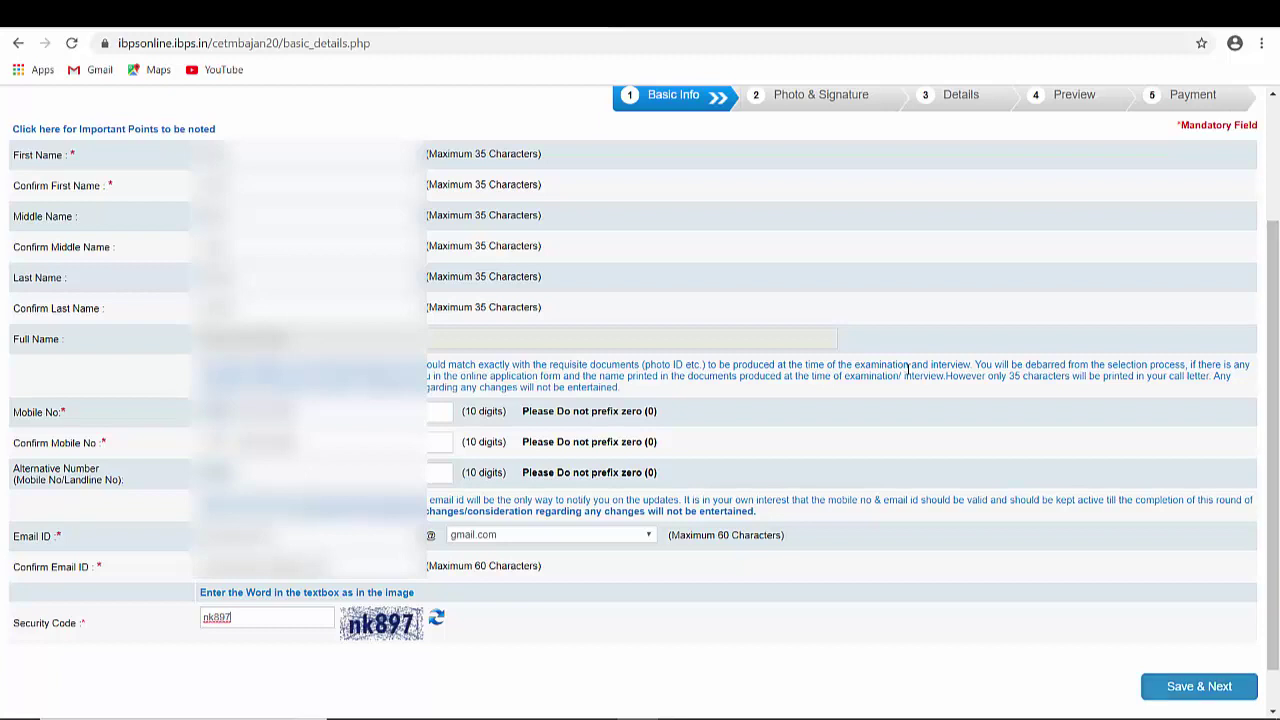
key(Return)
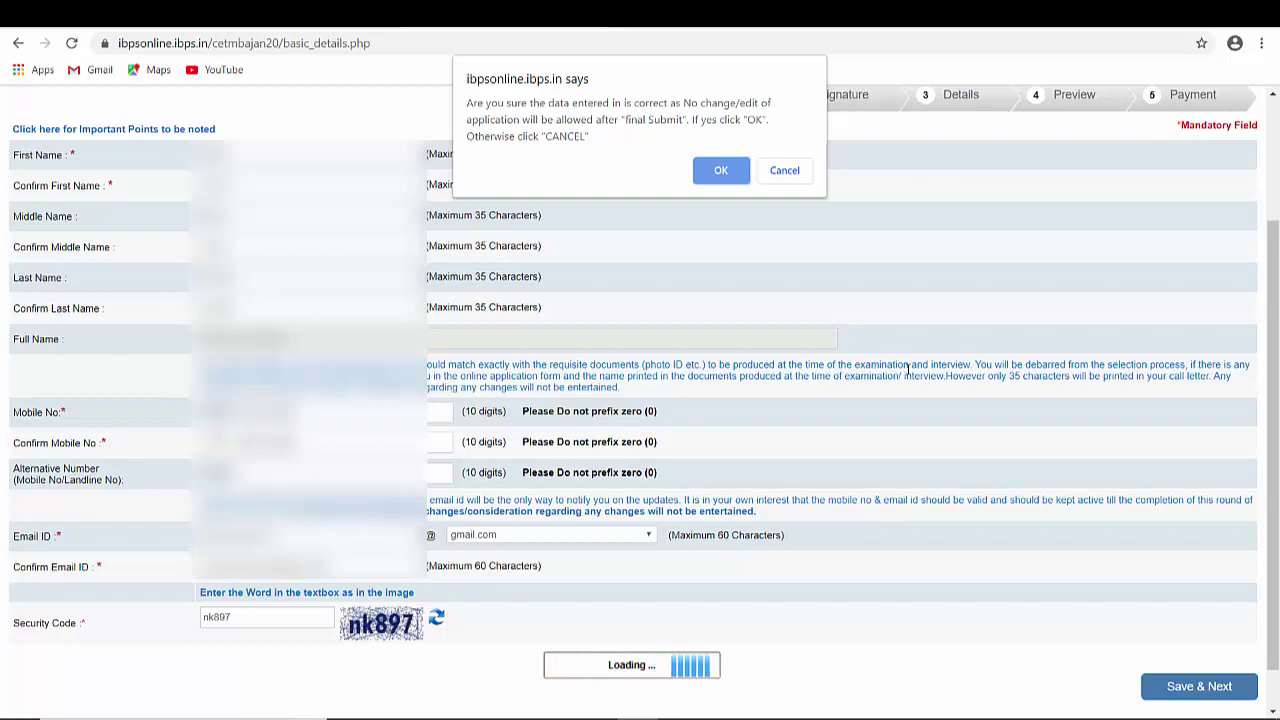
key(Return)
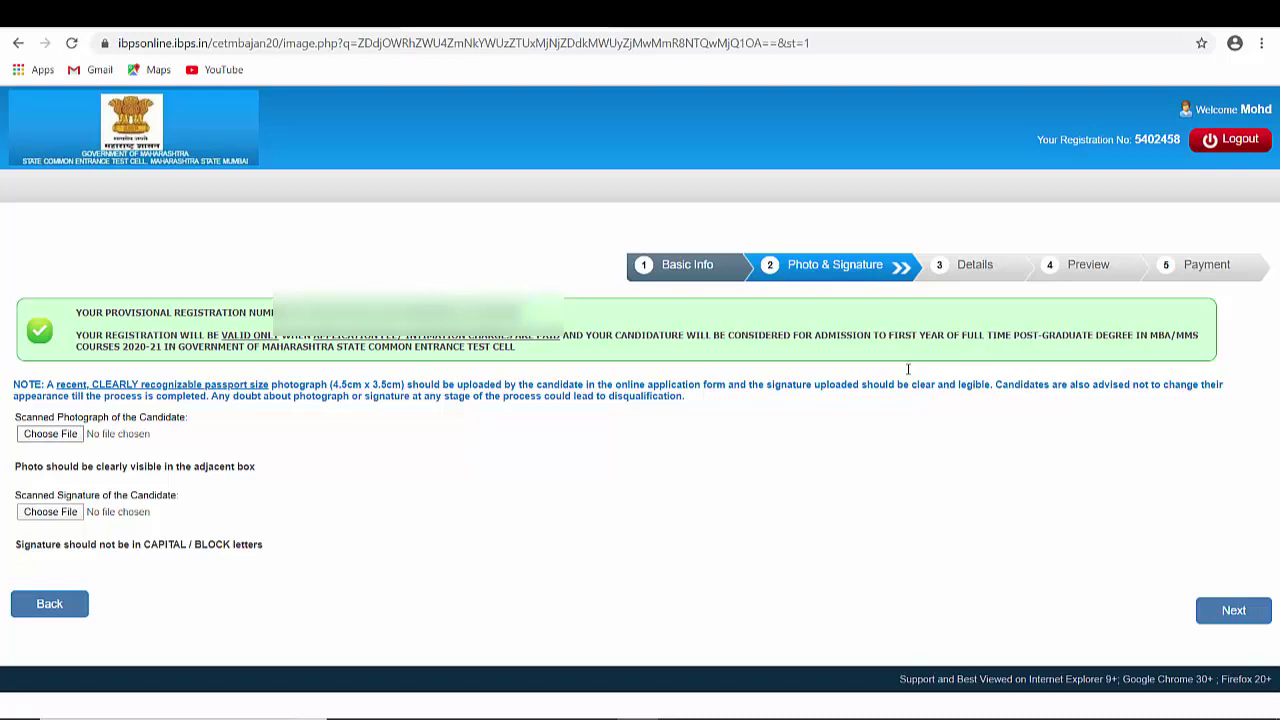
Step: Upload Myimage.jpeg as the candidate's scanned photograph and proceed past the signature upload to the Details stage
click(50, 433)
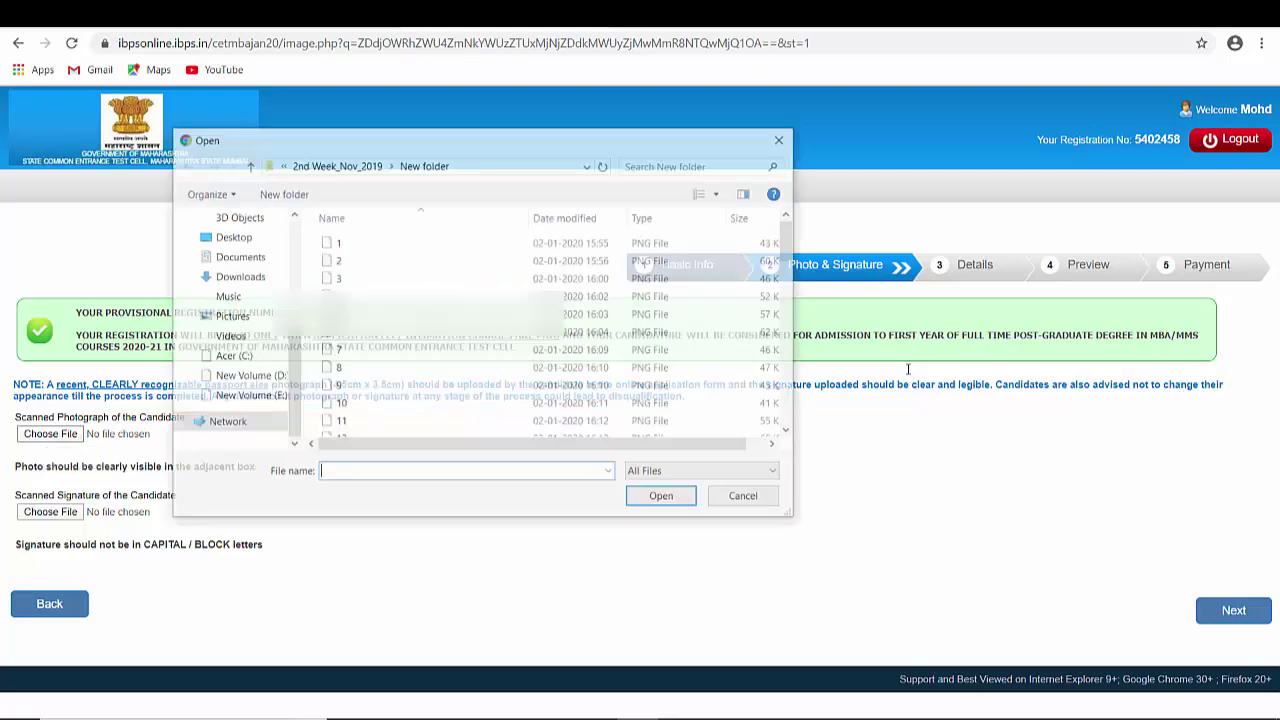
key(Escape)
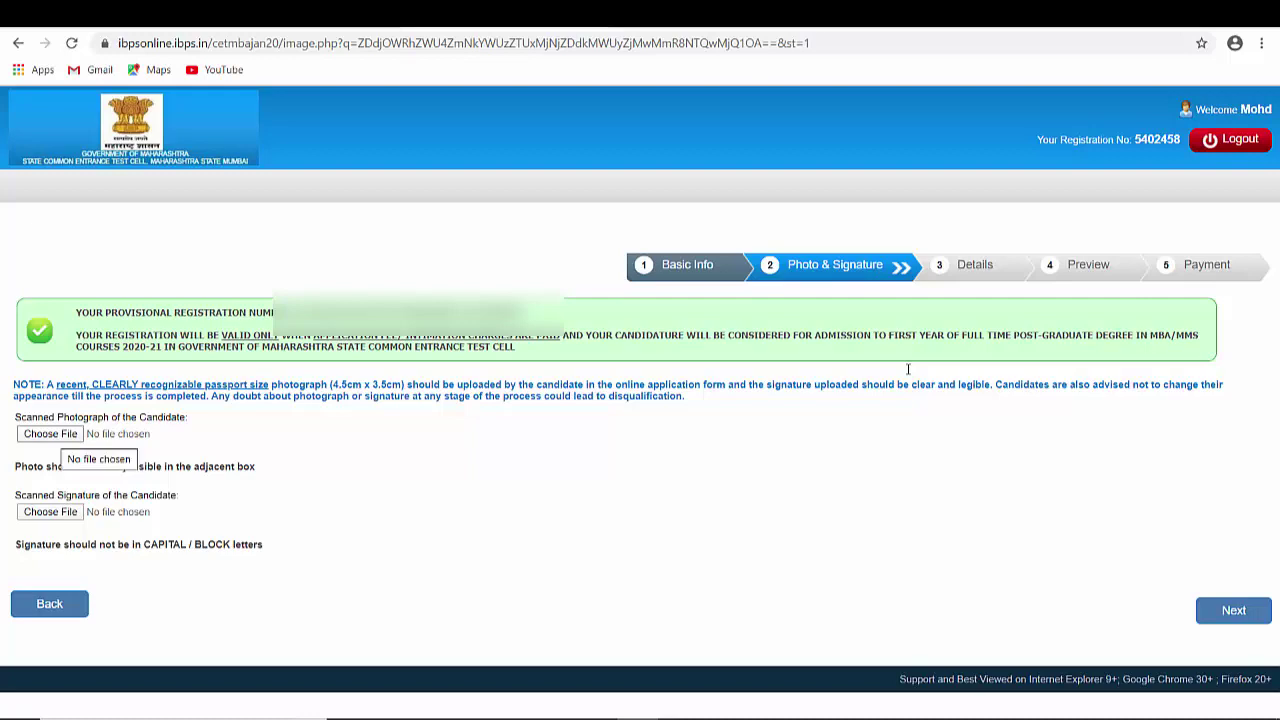
click(50, 433)
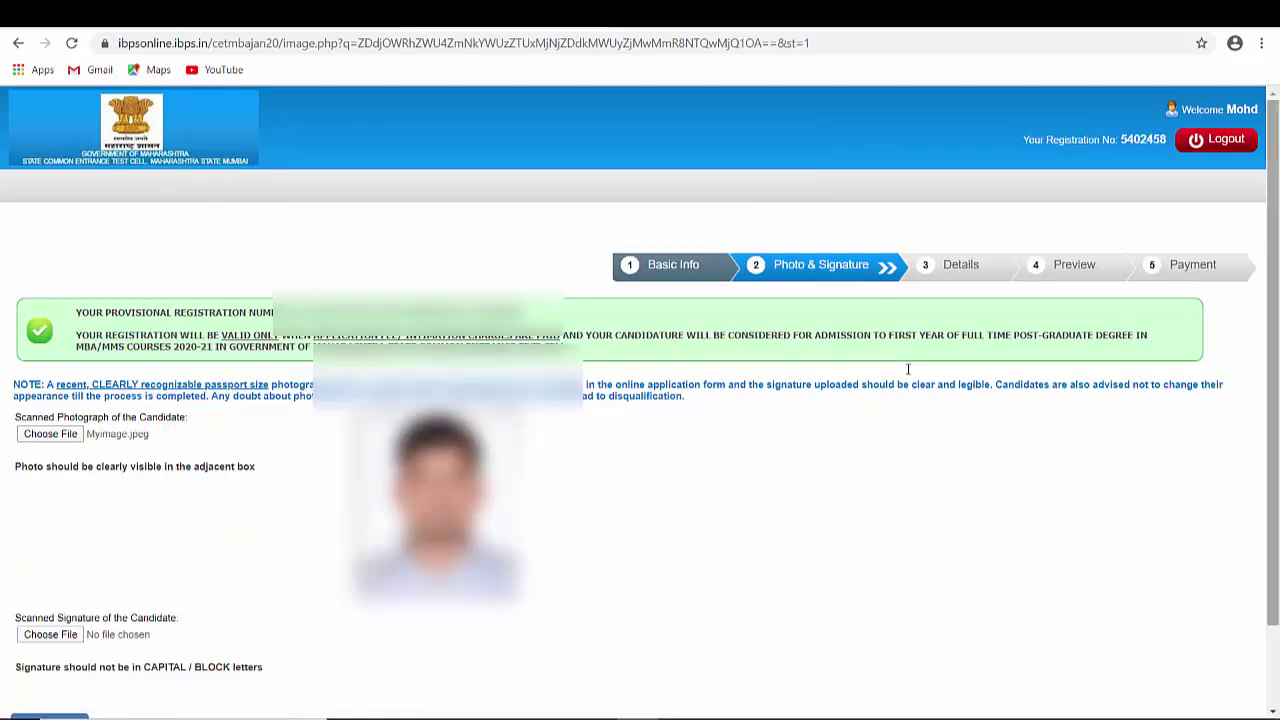
scroll(908, 369, down, 1)
scroll(908, 369, down, 1)
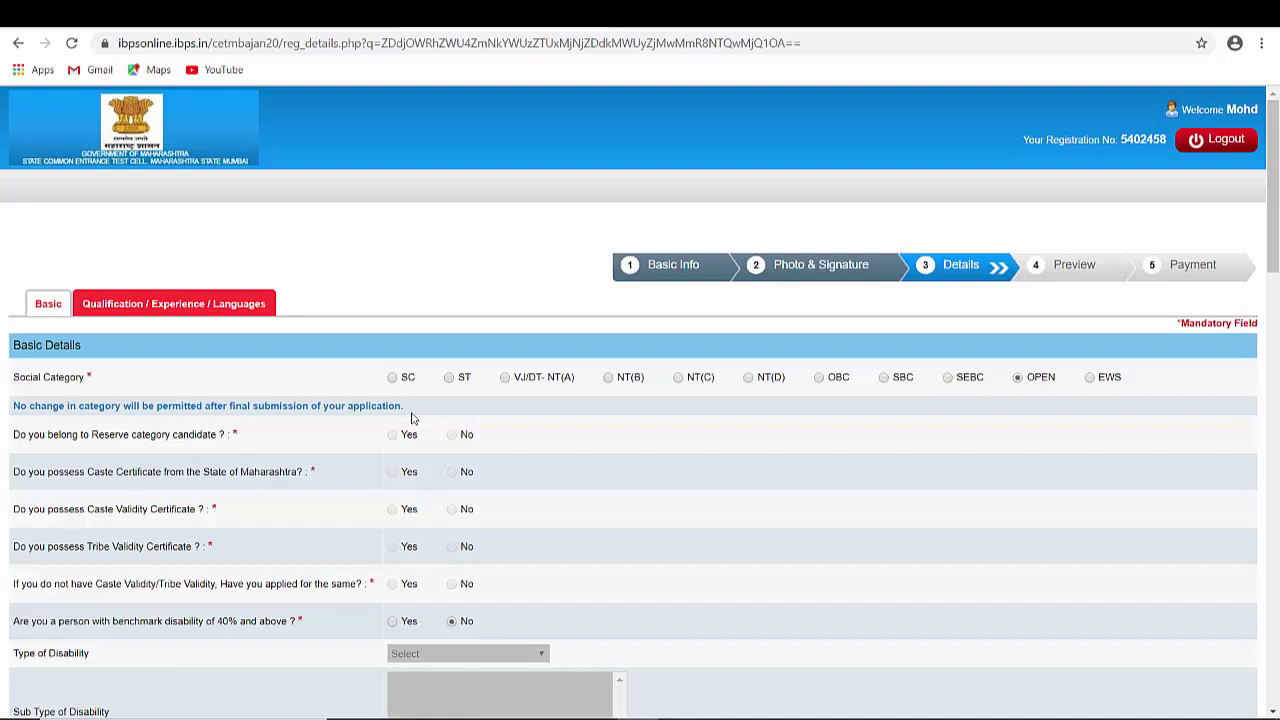
Step: Look through the Basic details form, from social category and exam centre preferences to personal details, addresses and bank fields
scroll(410, 405, down, 1)
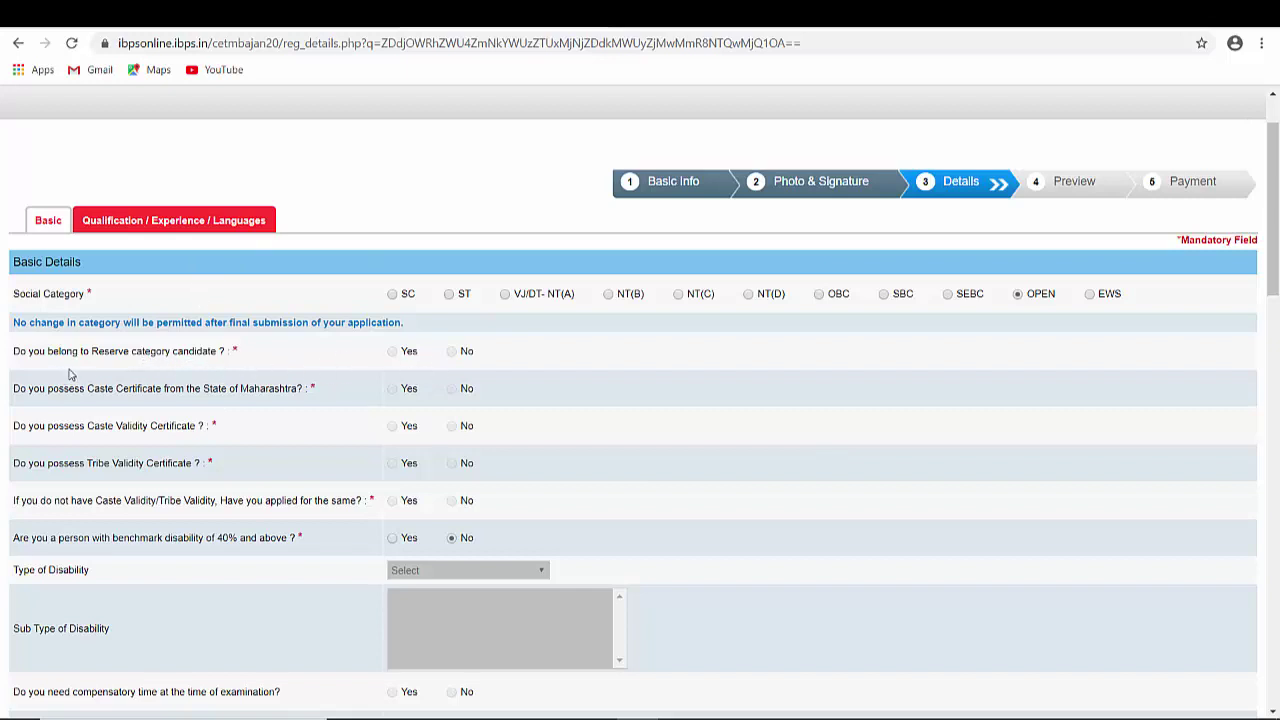
scroll(352, 452, down, 2)
scroll(352, 456, down, 4)
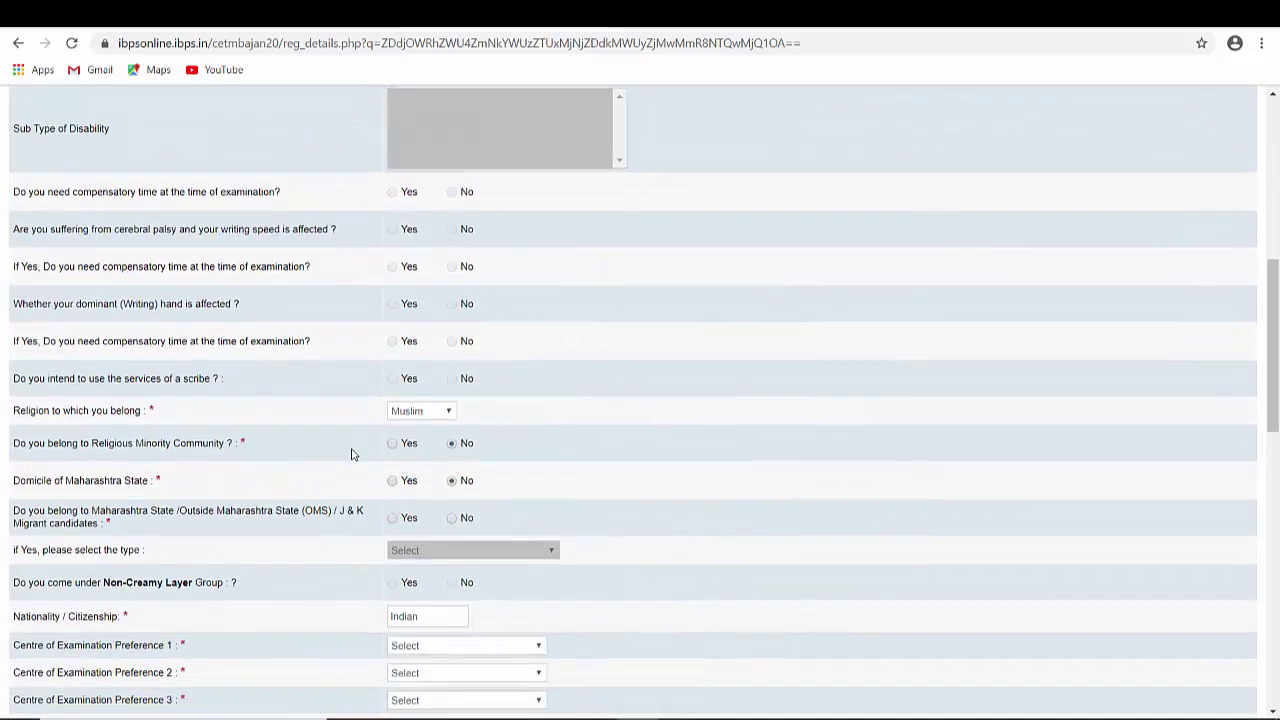
scroll(351, 452, down, 4)
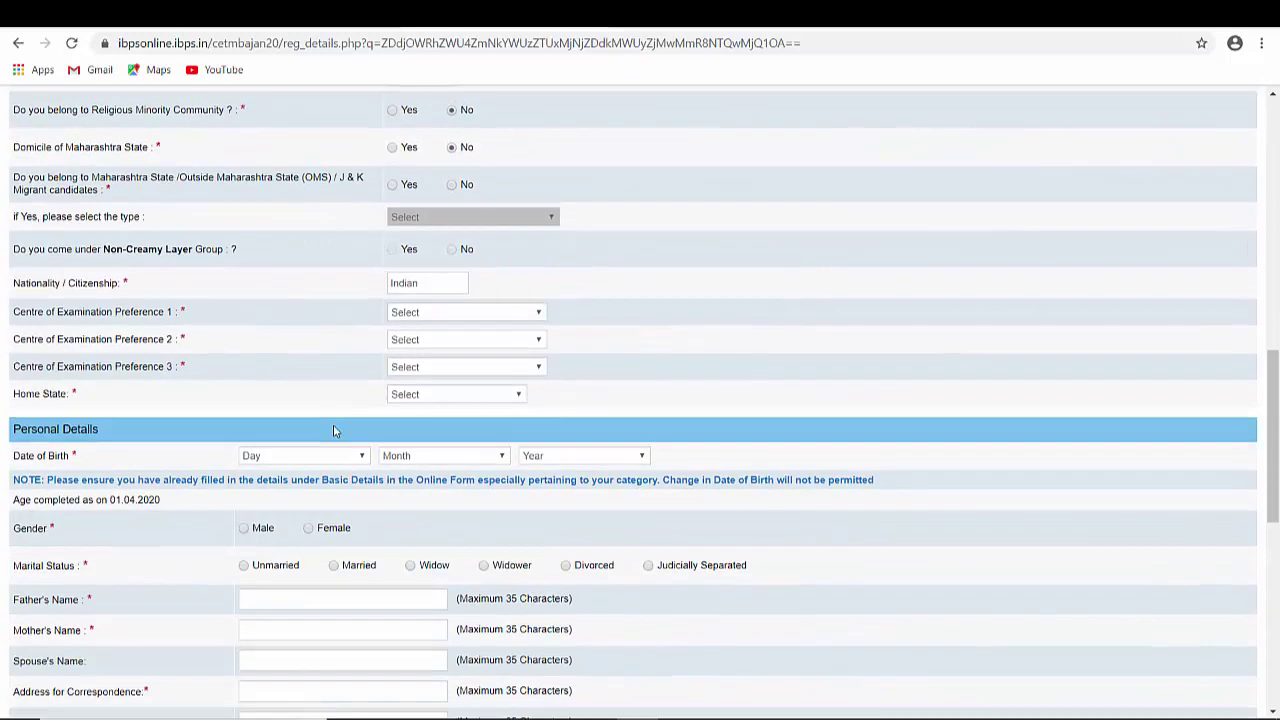
scroll(335, 431, down, 2)
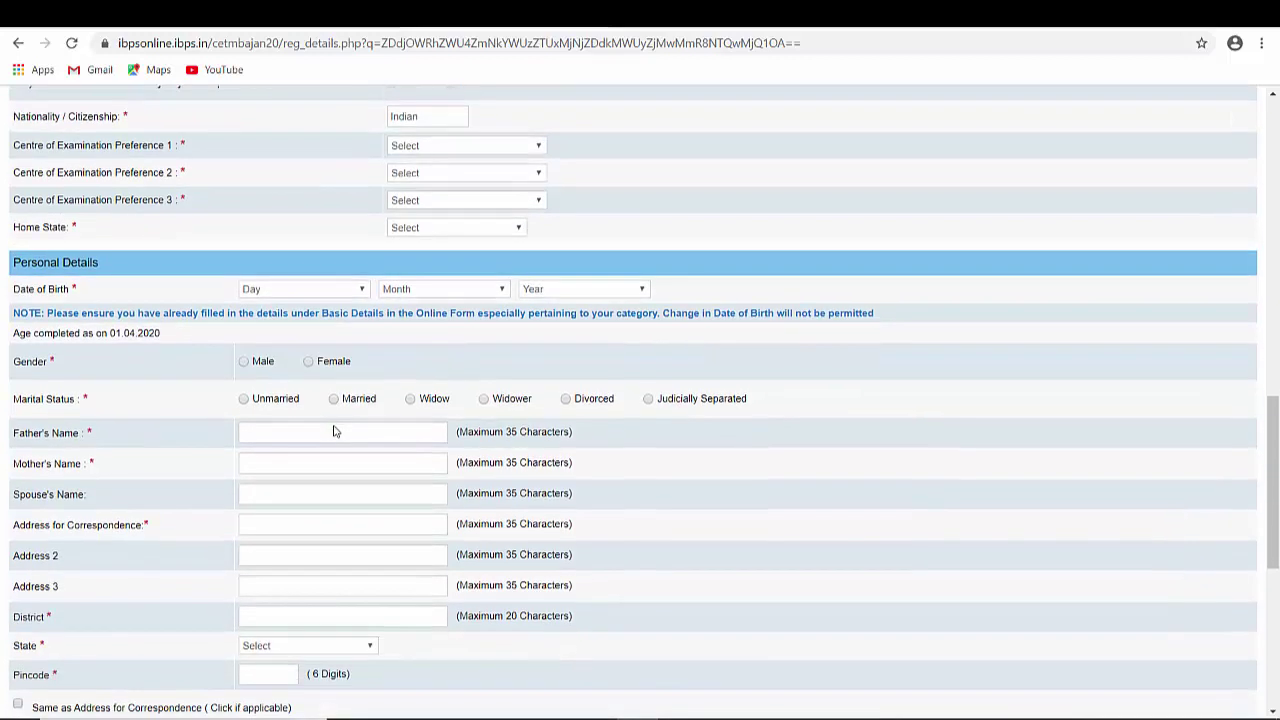
scroll(316, 412, down, 2)
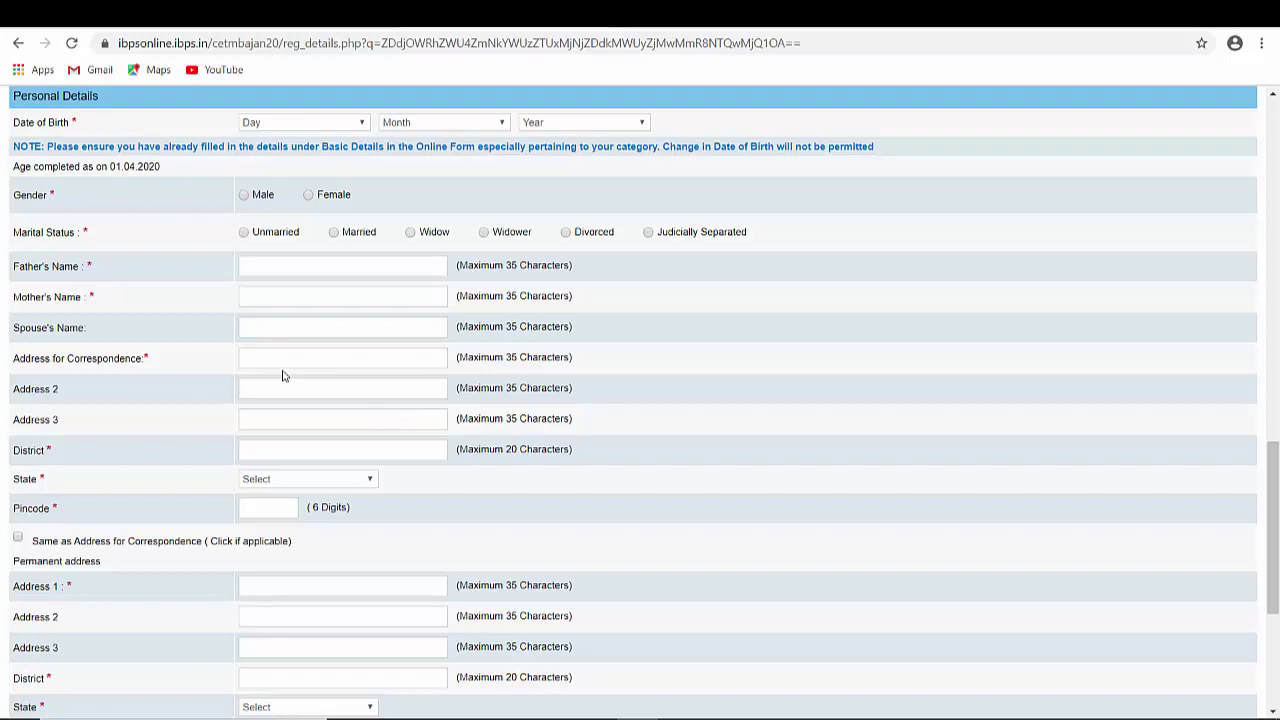
scroll(279, 360, down, 3)
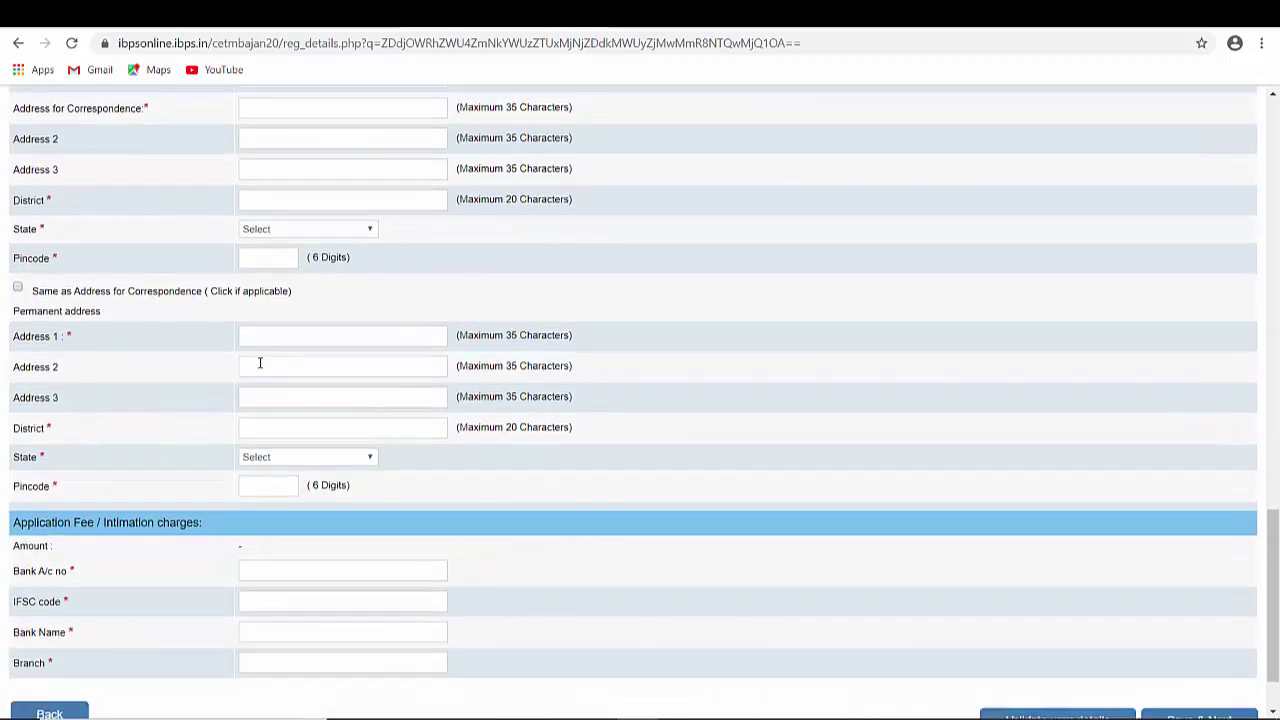
scroll(384, 373, down, 1)
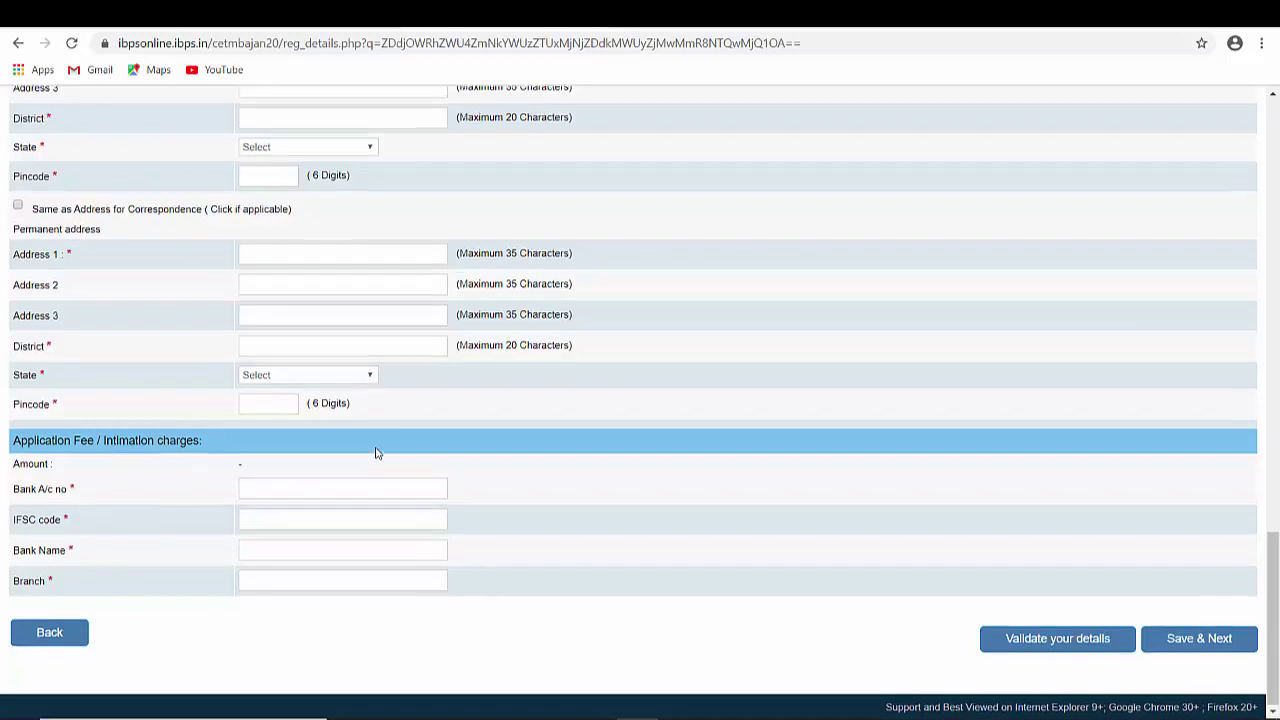
scroll(374, 451, up, 3)
scroll(375, 453, up, 15)
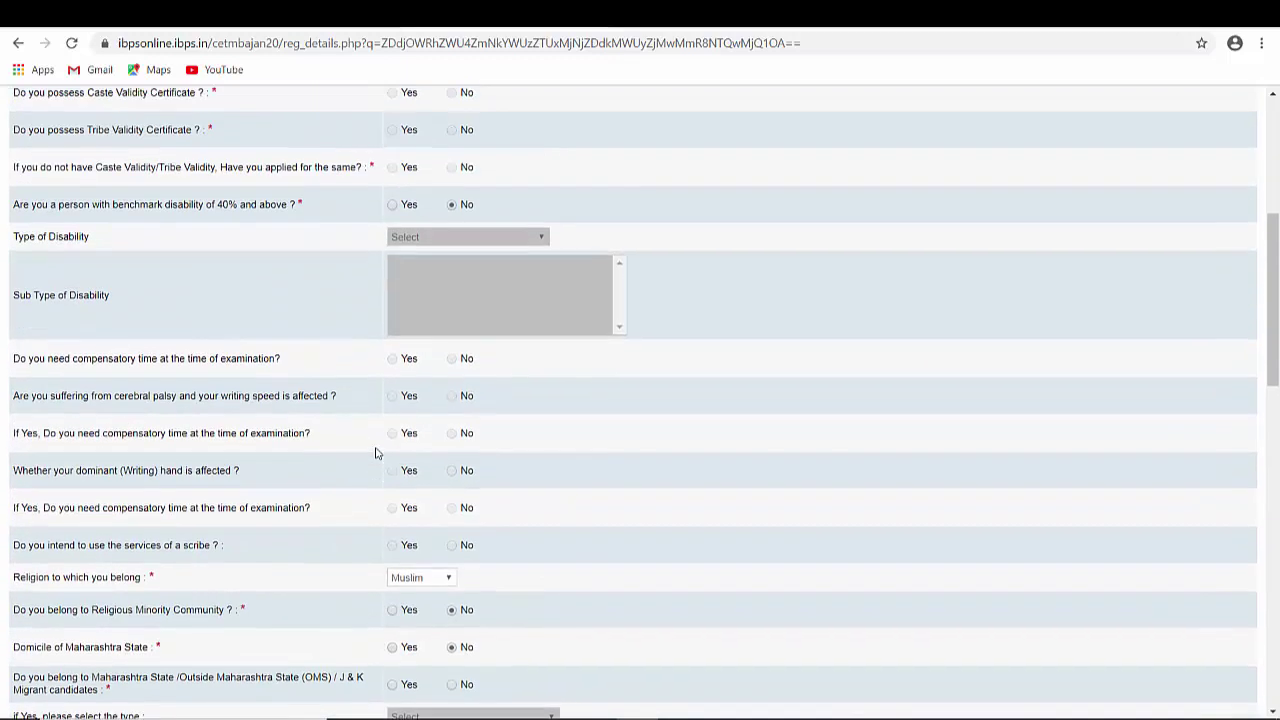
scroll(375, 453, up, 3)
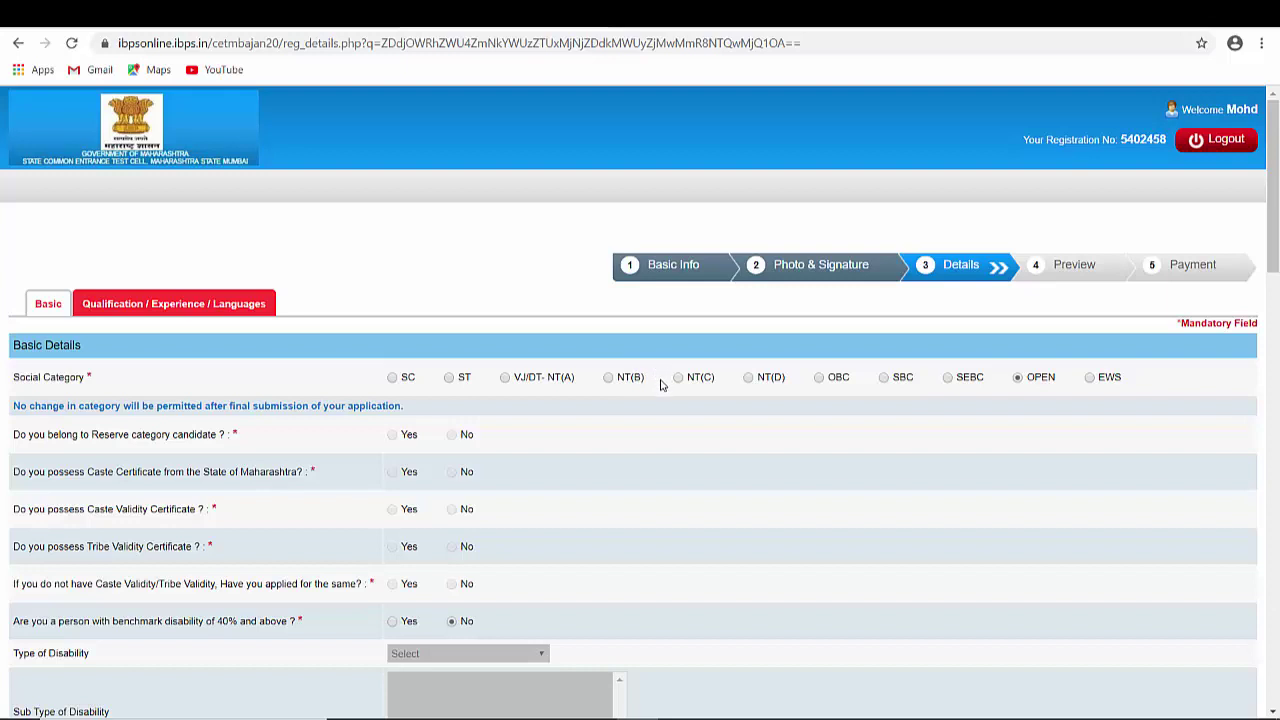
Step: Select OPEN as the social category and acknowledge the notice about caste and tribe validity certificates
click(1022, 386)
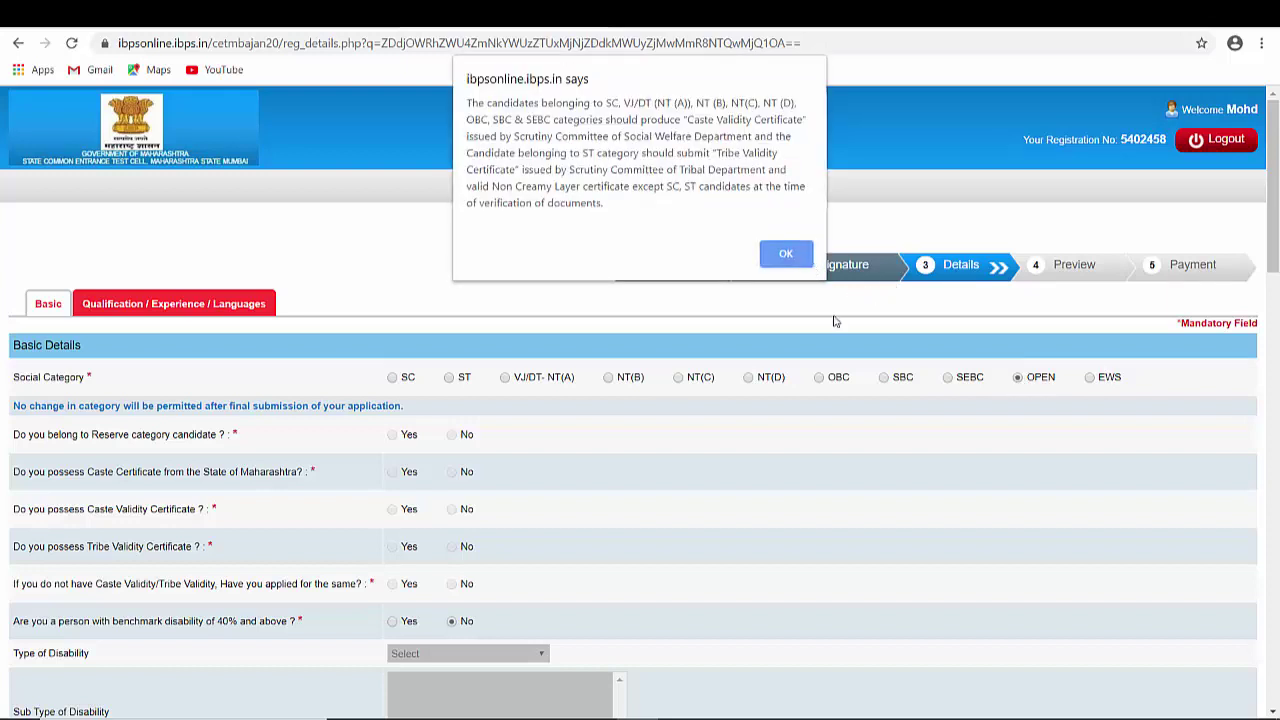
click(778, 253)
scroll(657, 383, down, 1)
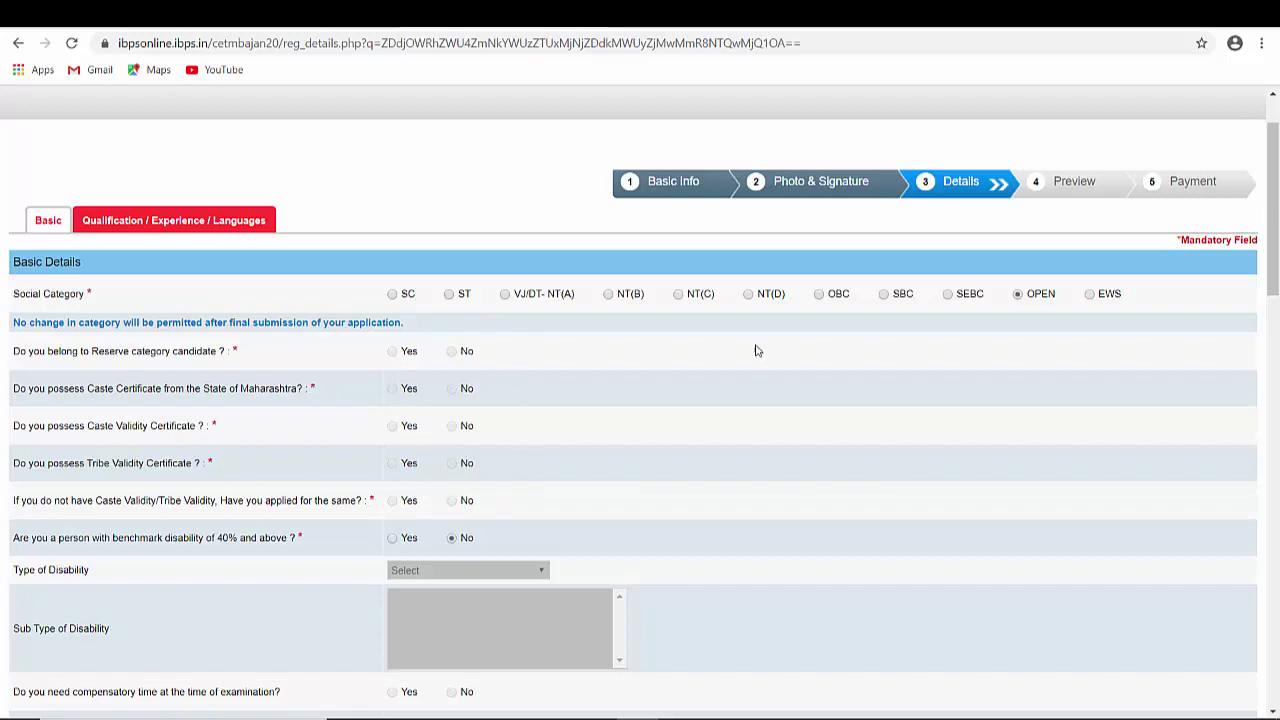
Step: Try OBC as the social category with the reserve category and caste validity answers, and return the category to OPEN
click(822, 300)
click(789, 255)
click(451, 352)
click(450, 428)
click(392, 426)
click(392, 352)
click(1018, 294)
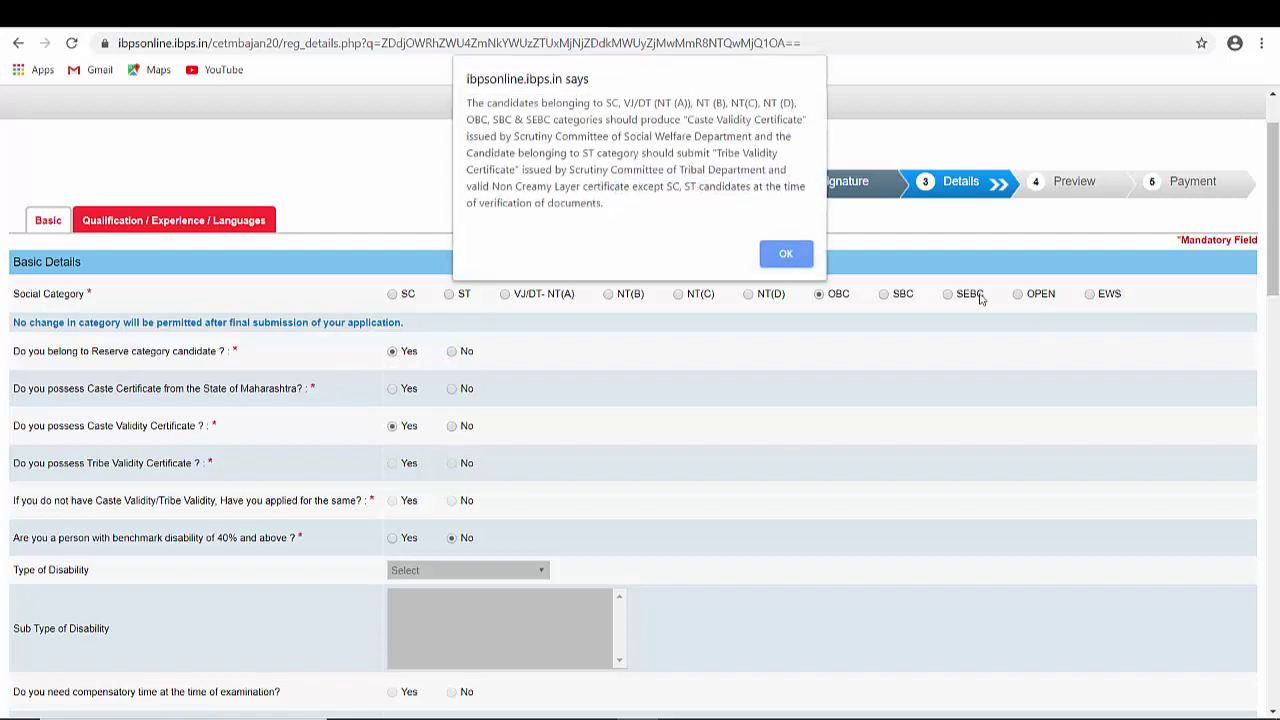
click(808, 262)
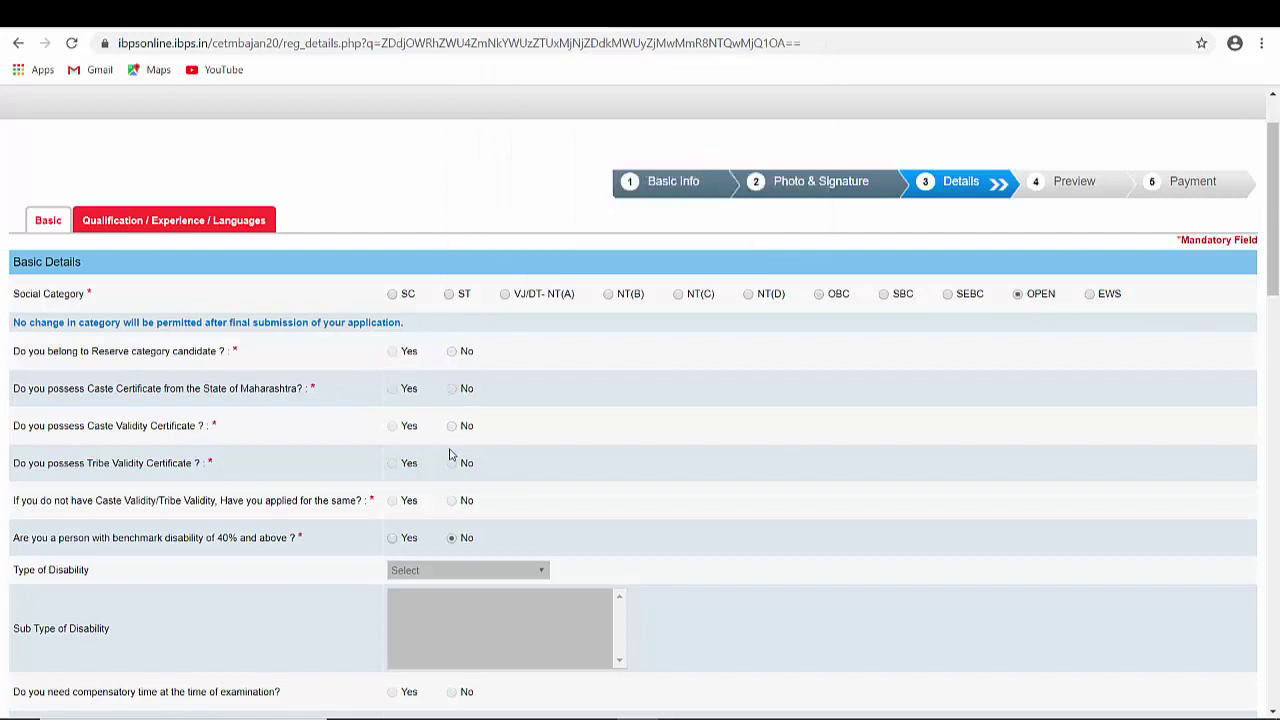
Step: Try answering Yes to benchmark disability with Locomotor Disability as the type, and return the answer to No
scroll(456, 466, down, 3)
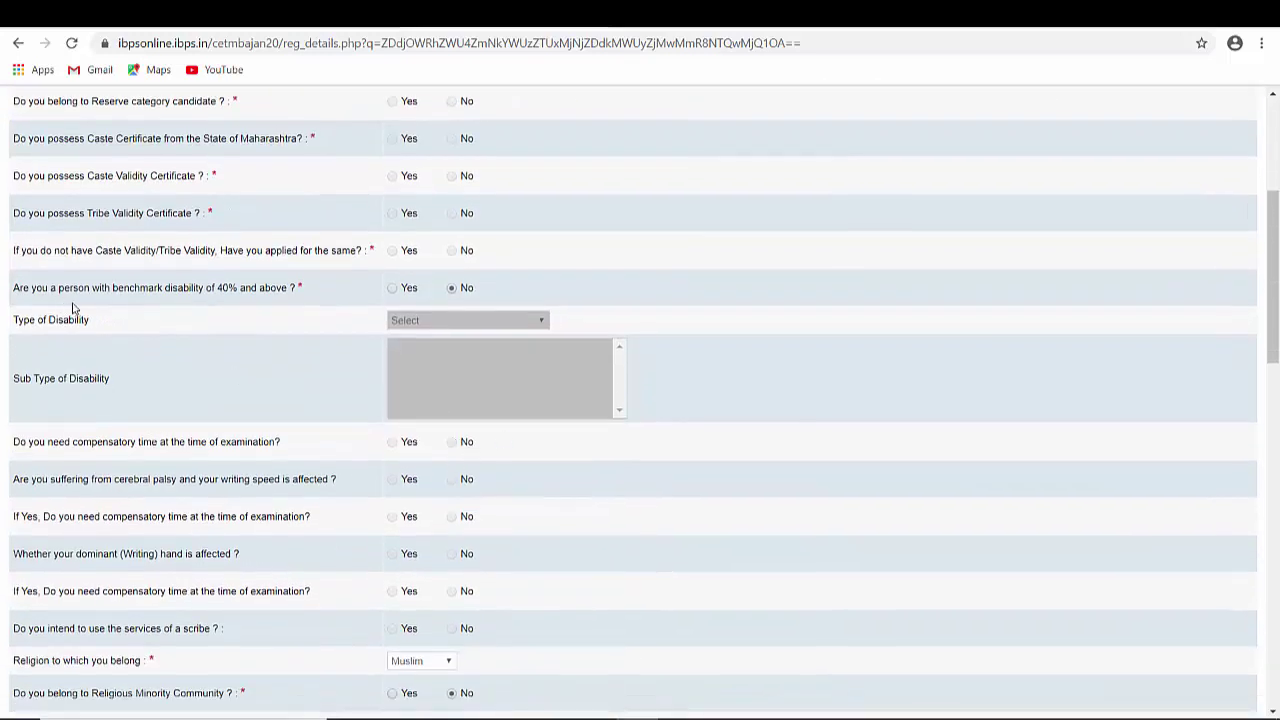
click(393, 288)
click(451, 288)
click(392, 289)
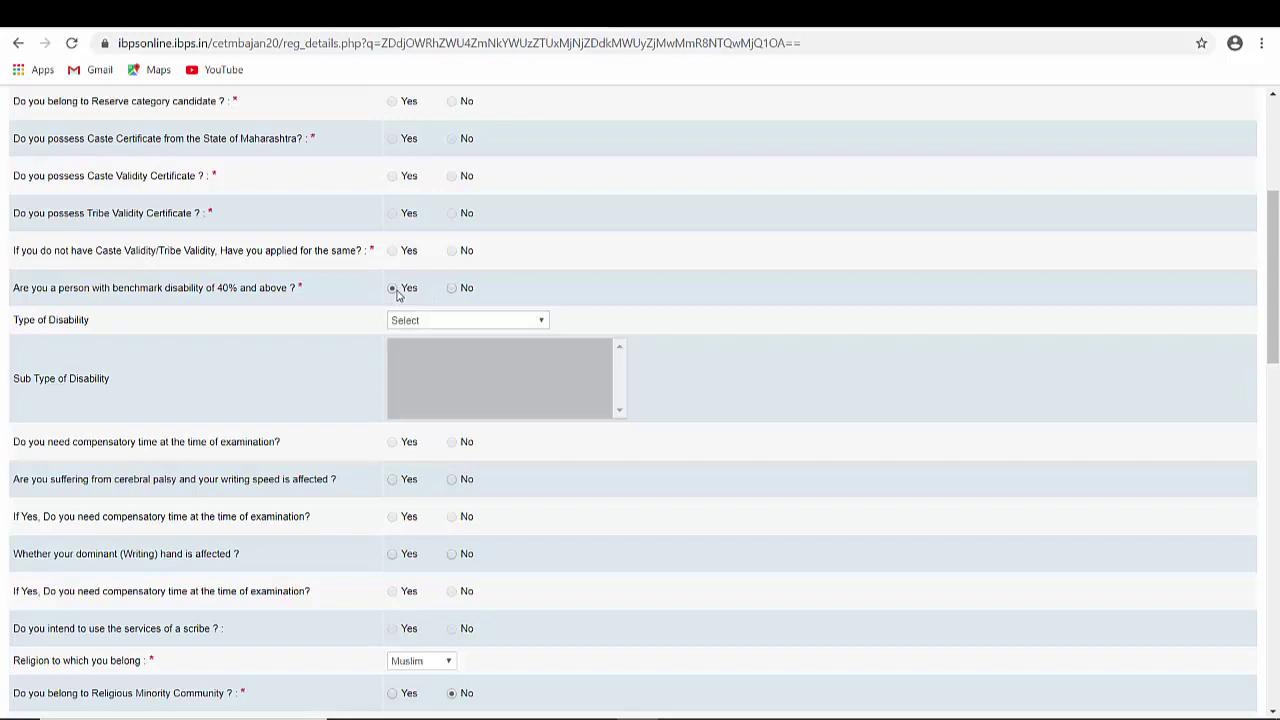
click(541, 318)
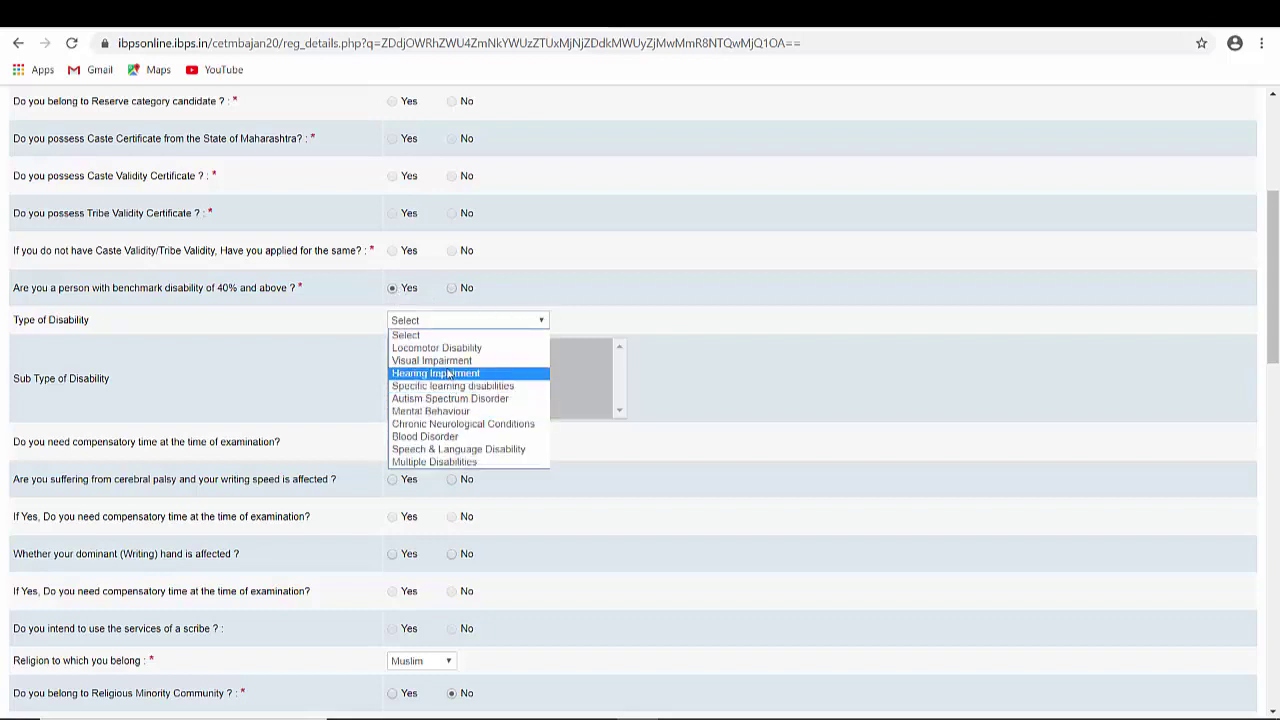
click(437, 347)
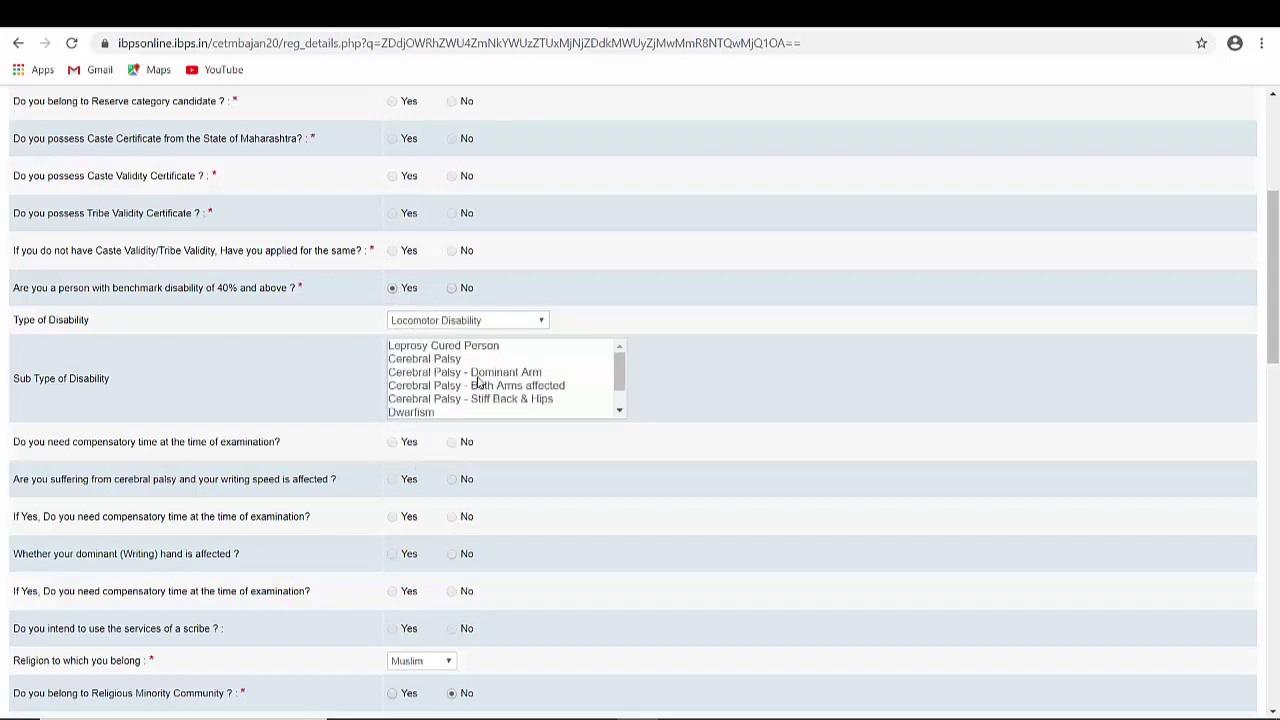
click(452, 288)
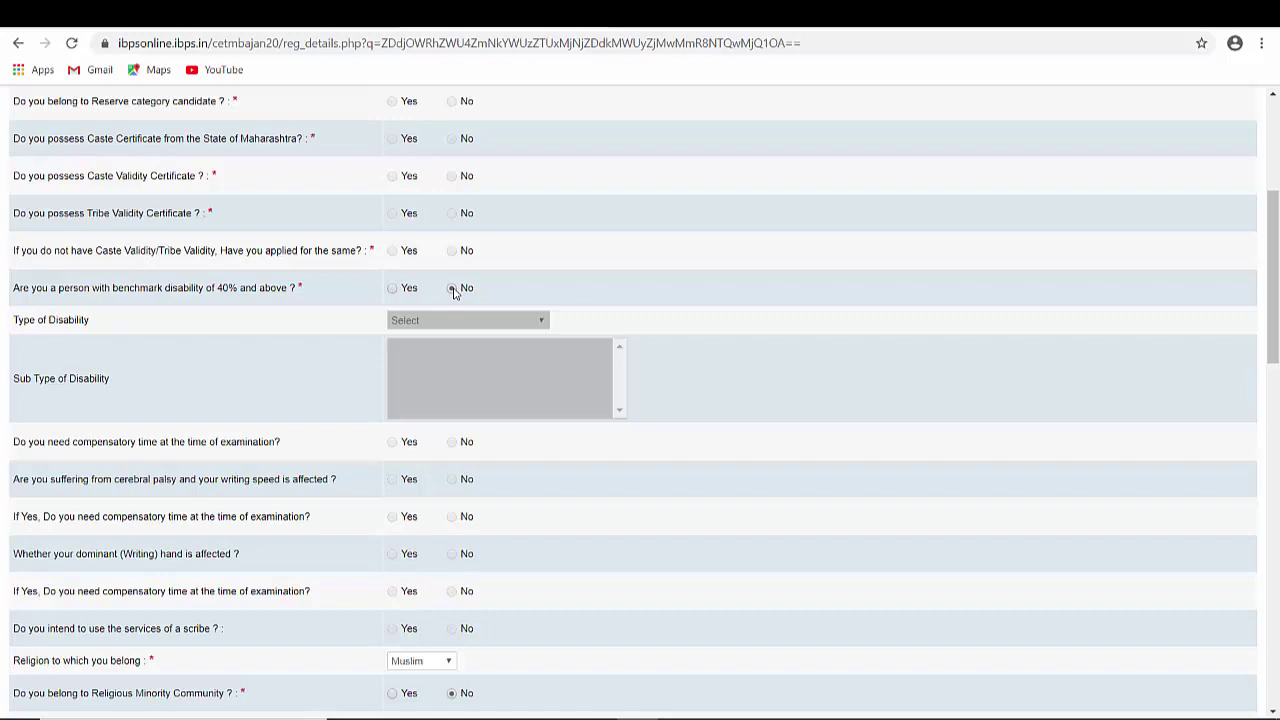
Step: Choose Muslim as the religion and answer No to belonging to a religious minority community
scroll(478, 290, down, 2)
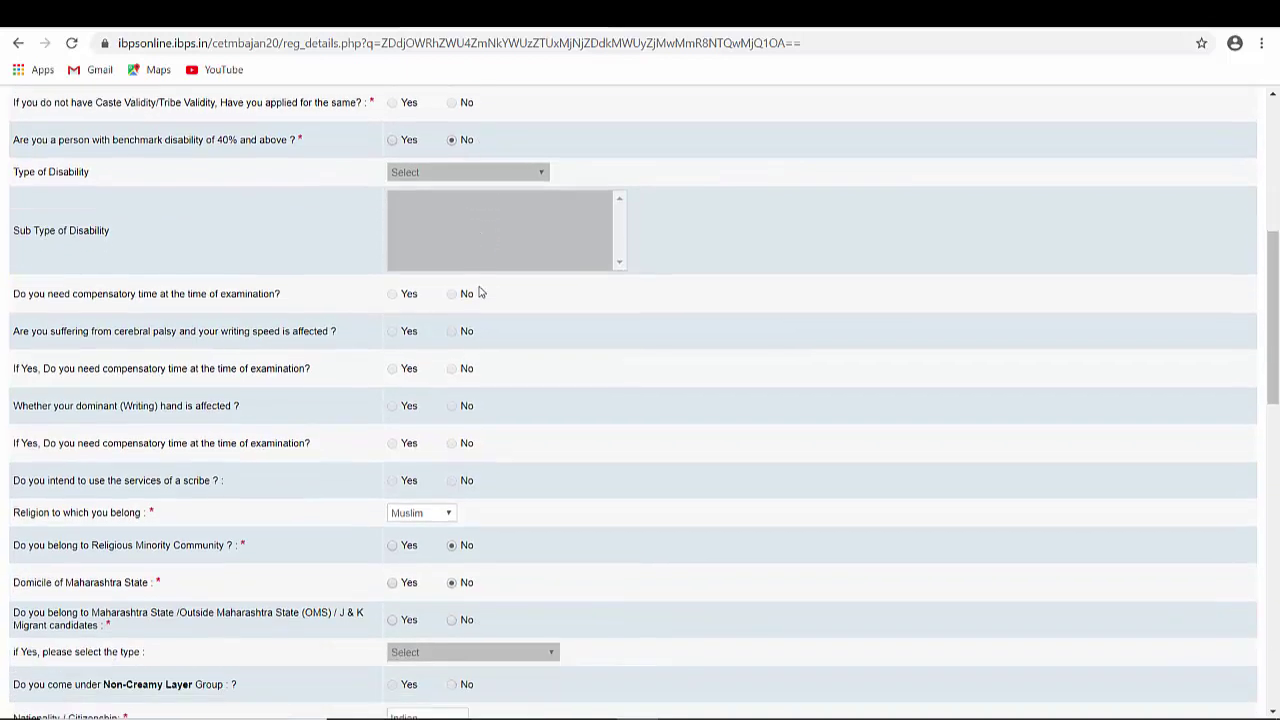
scroll(478, 291, down, 2)
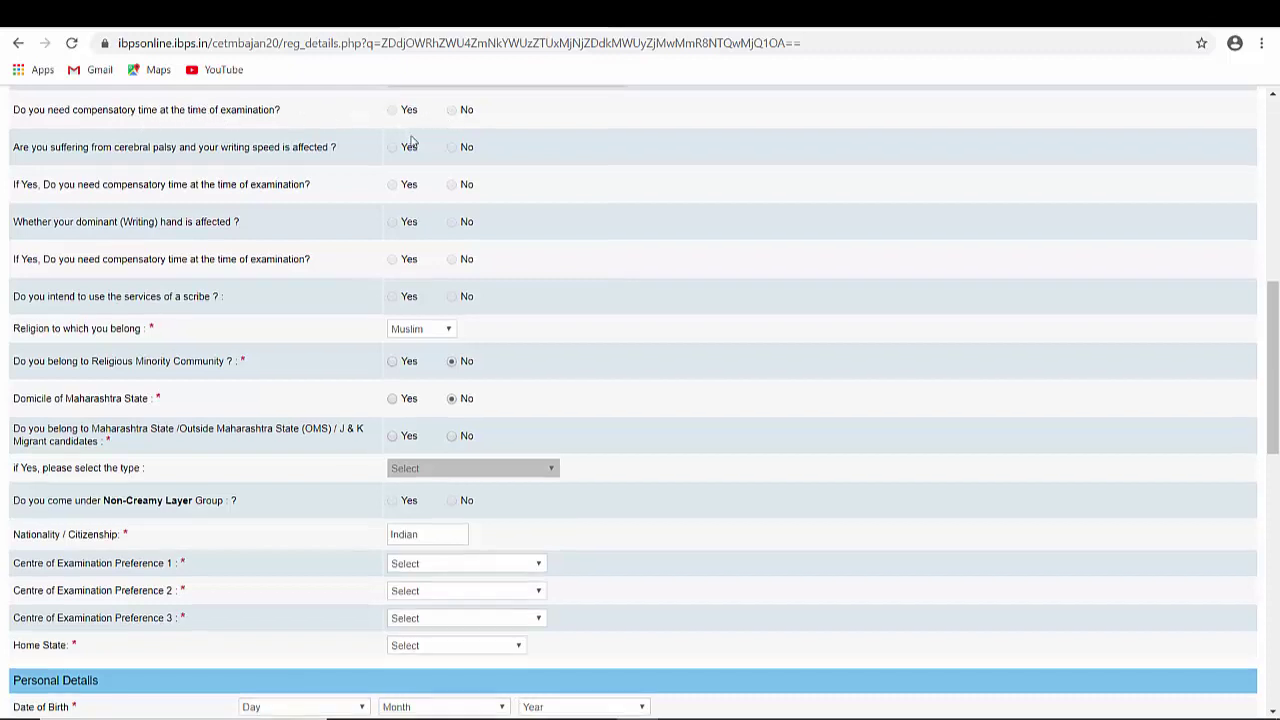
scroll(408, 145, up, 2)
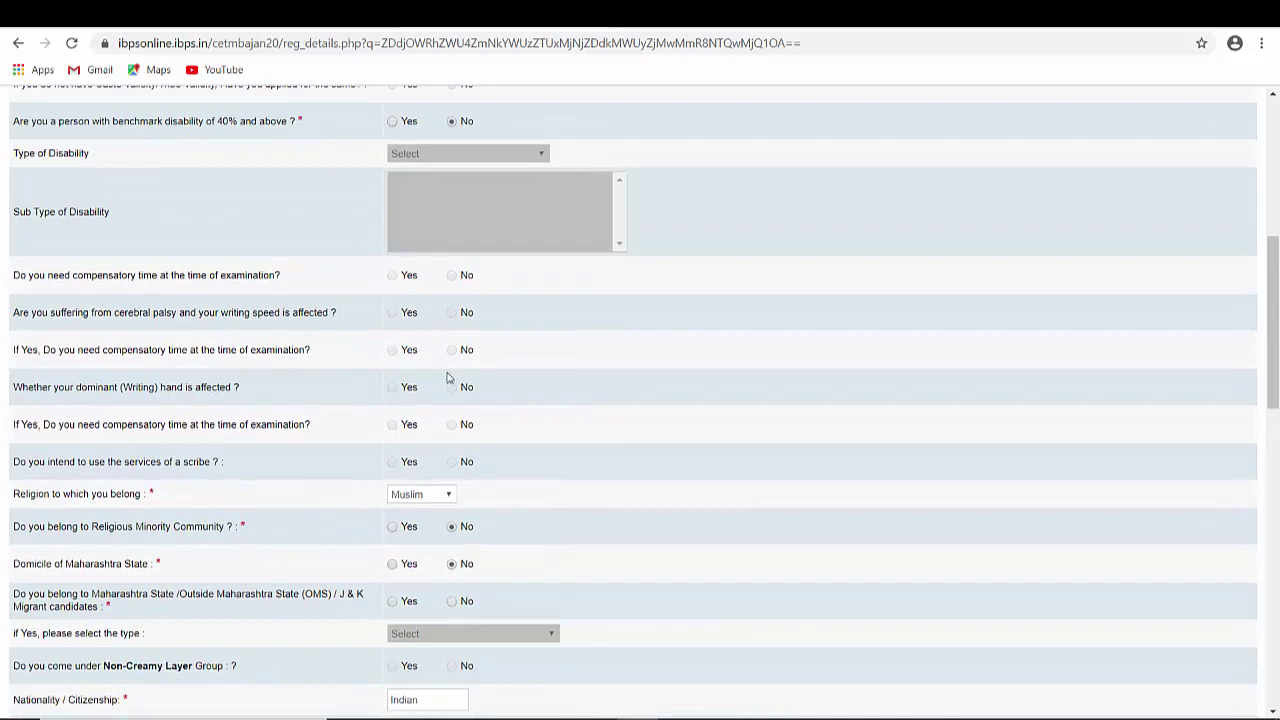
scroll(416, 398, down, 1)
scroll(409, 378, down, 1)
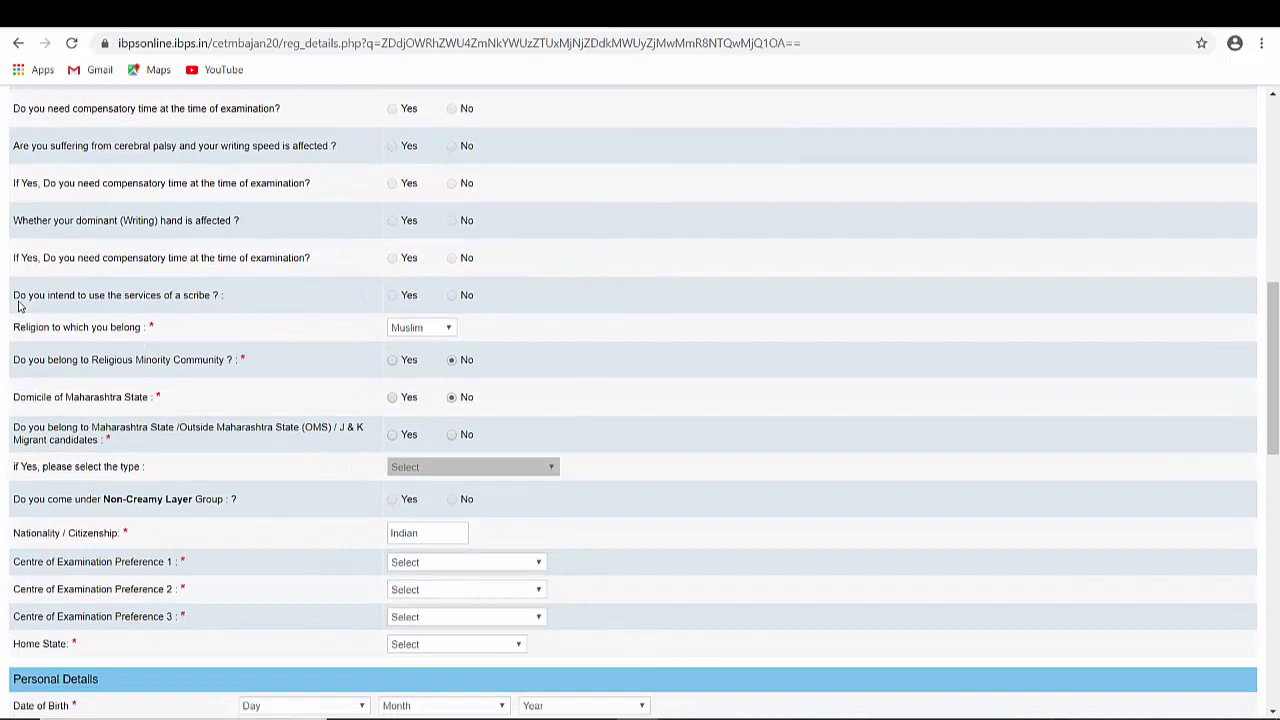
scroll(18, 306, down, 1)
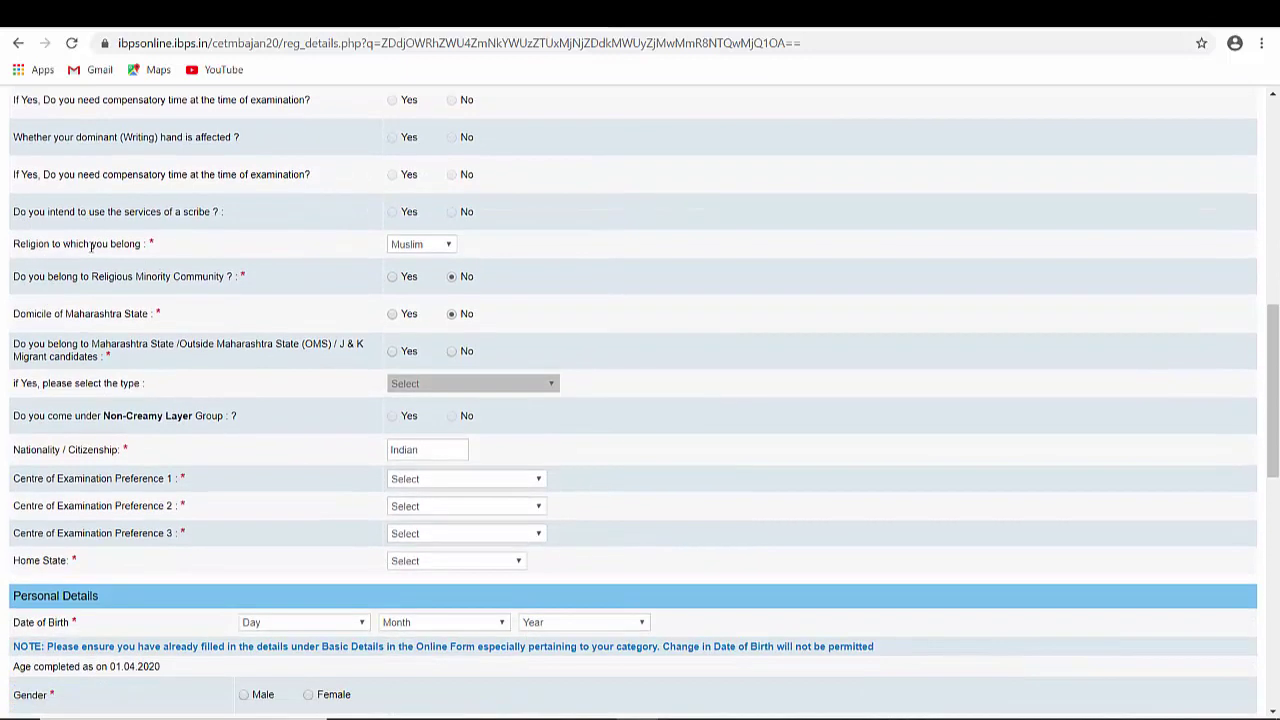
click(435, 249)
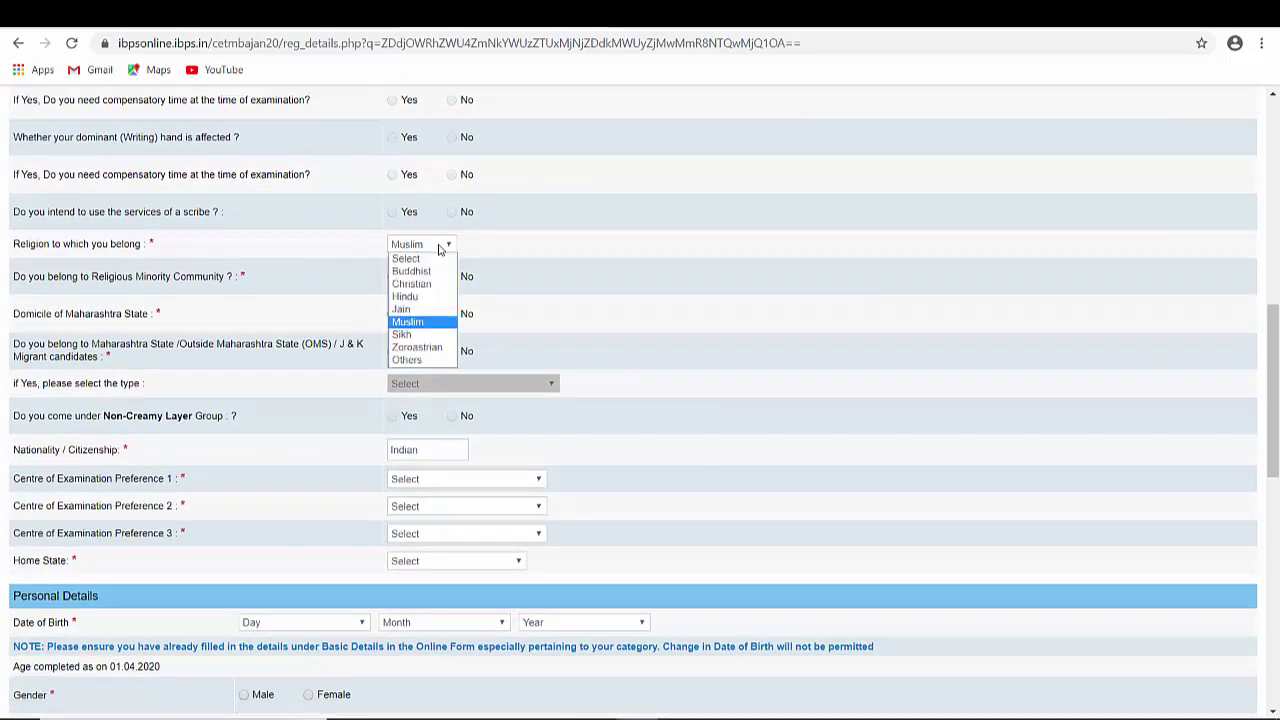
click(419, 324)
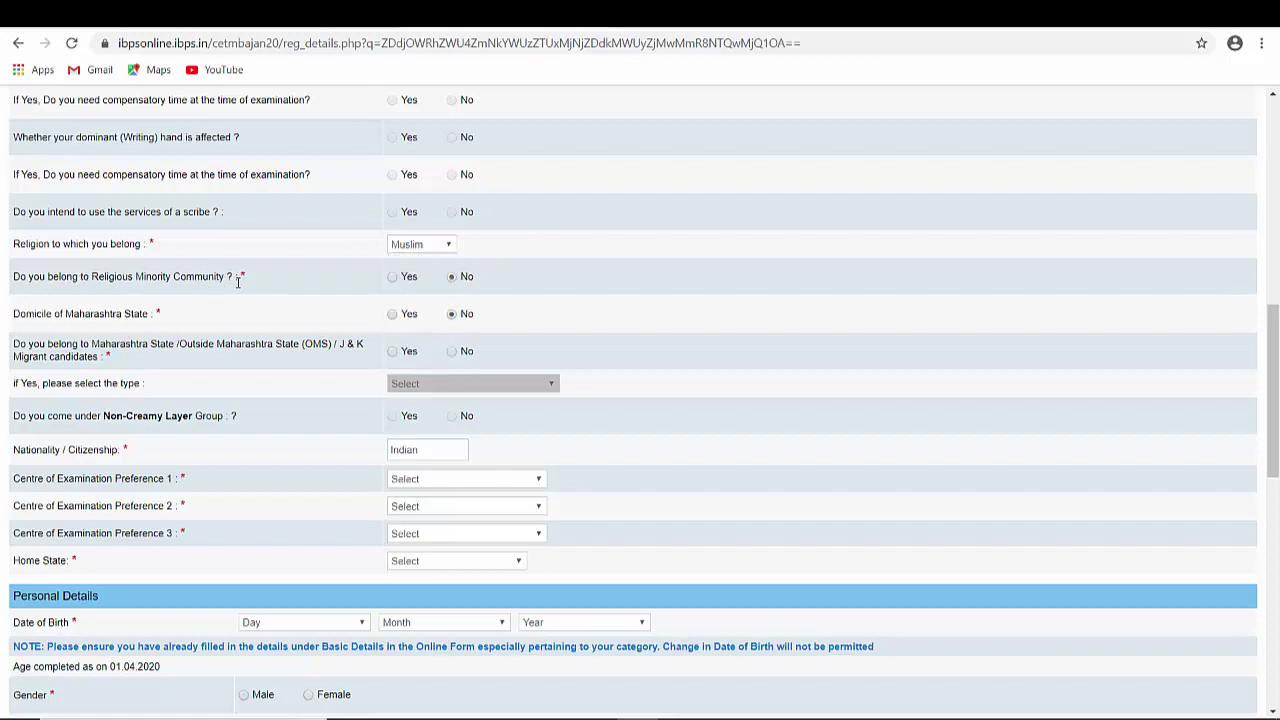
click(400, 279)
click(451, 279)
Step: Answer Yes to the Maharashtra State/OMS/J & K Migrant question and set the candidate type to Maharashtra State
click(396, 316)
click(393, 352)
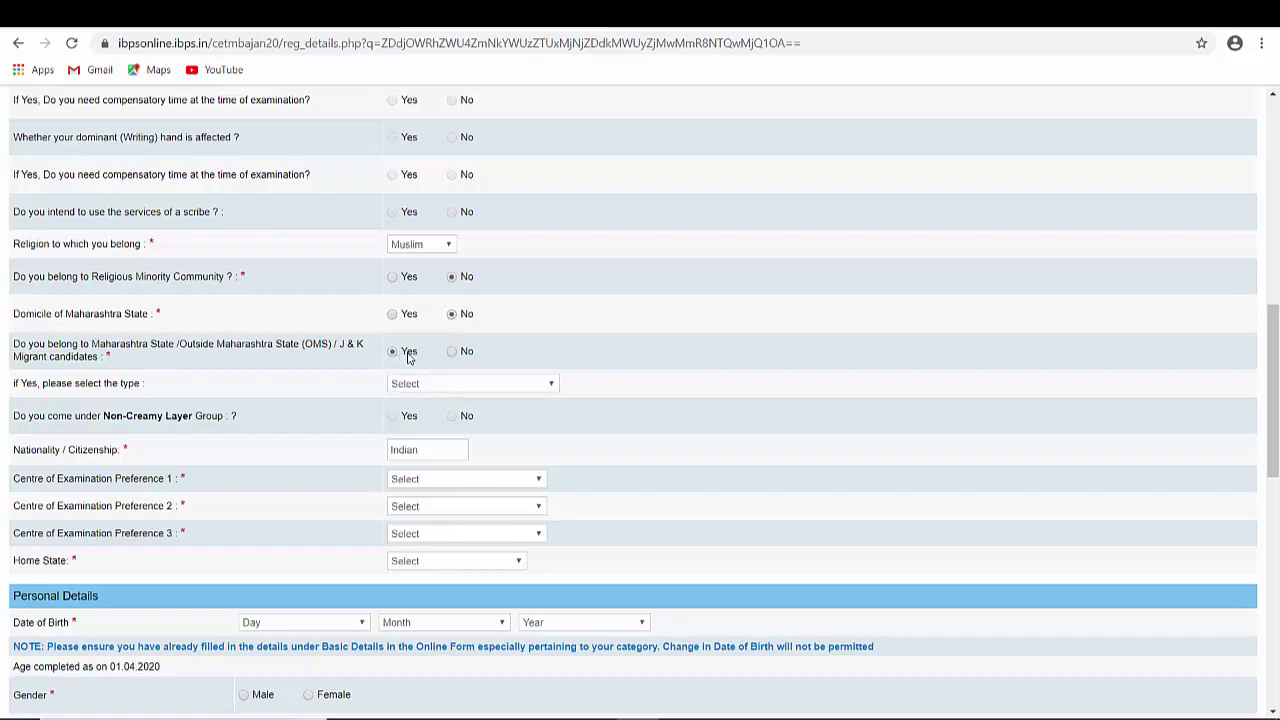
click(500, 383)
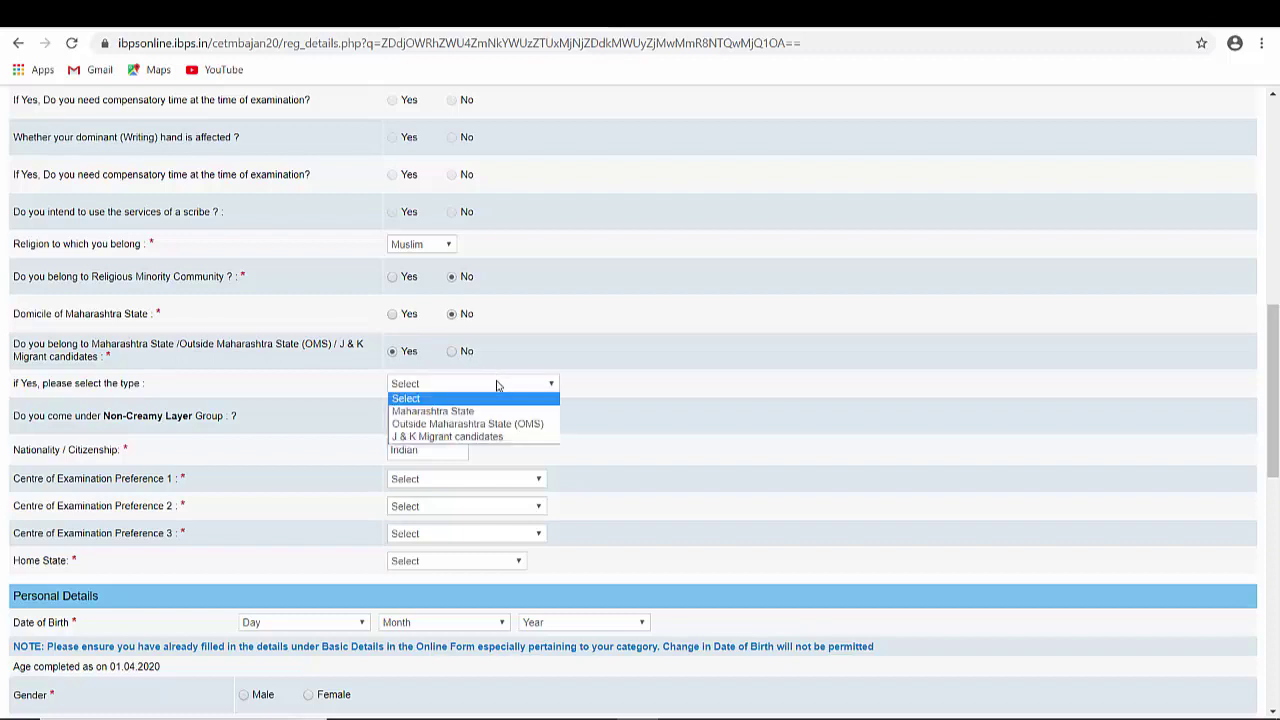
click(468, 424)
scroll(228, 362, down, 1)
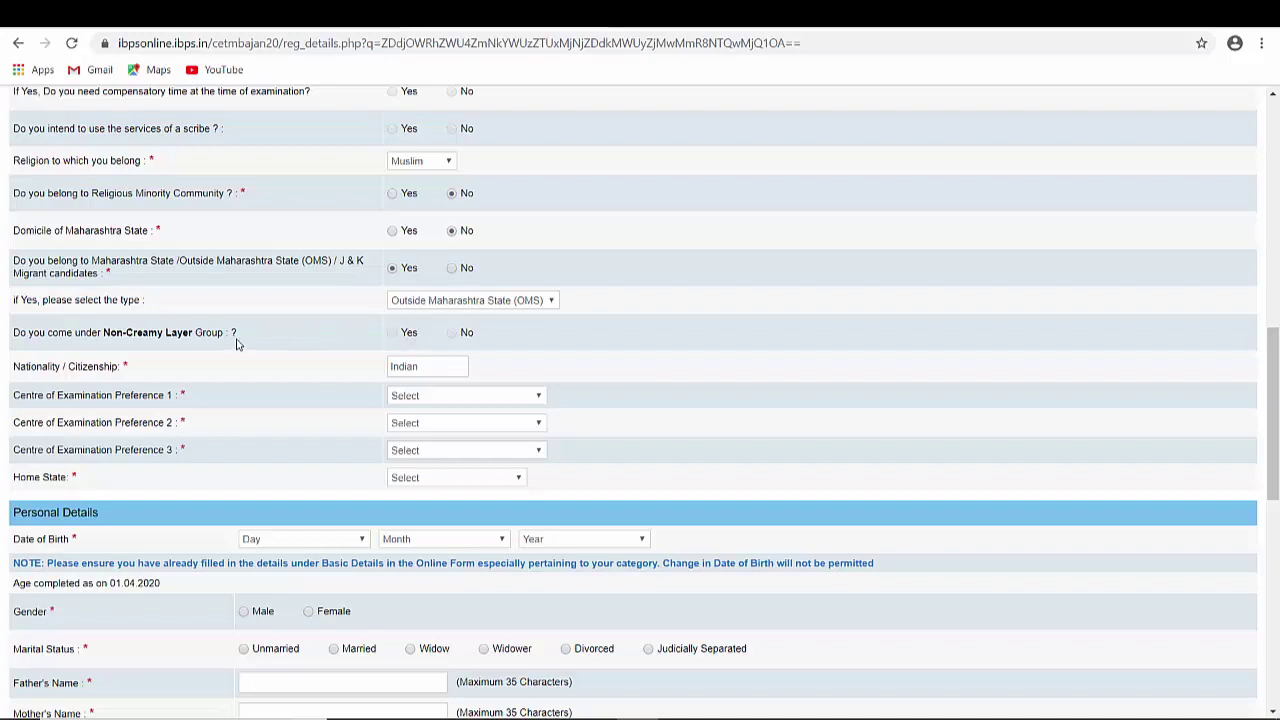
key(Up)
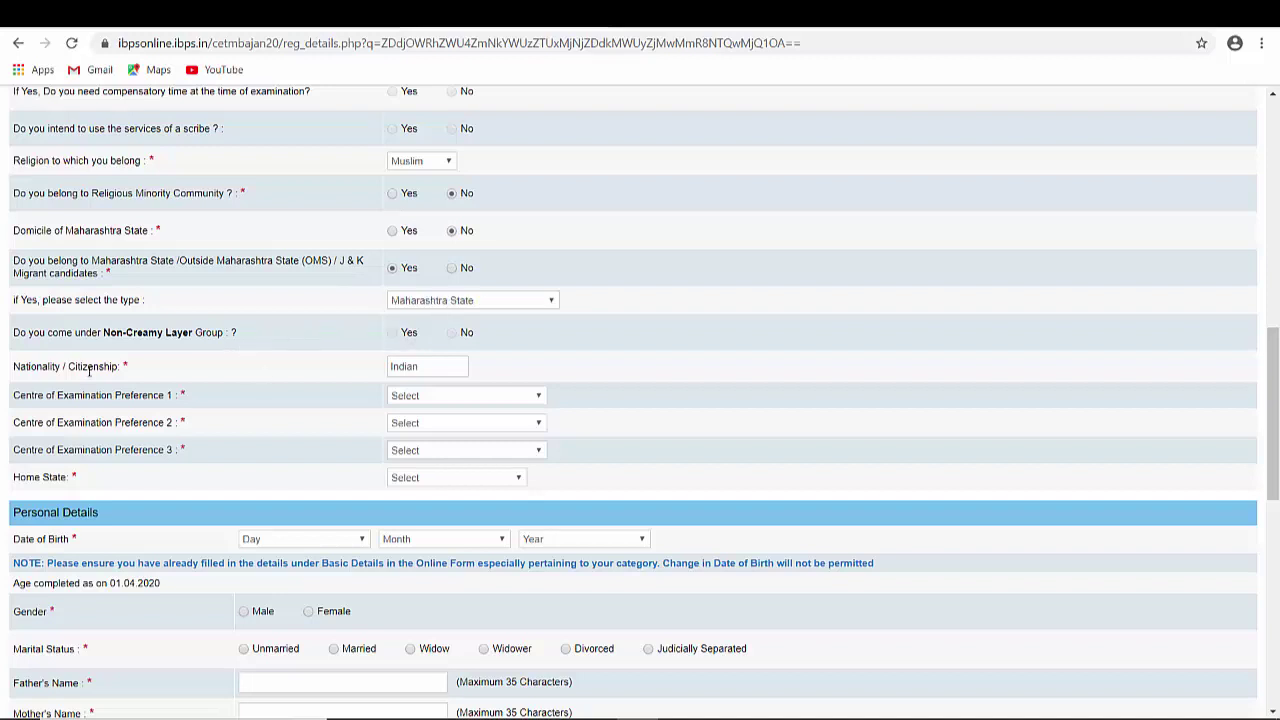
Step: Set examination centre preference 1 to MUMBAI and preference 2 to NAVI MUMBAI
click(445, 400)
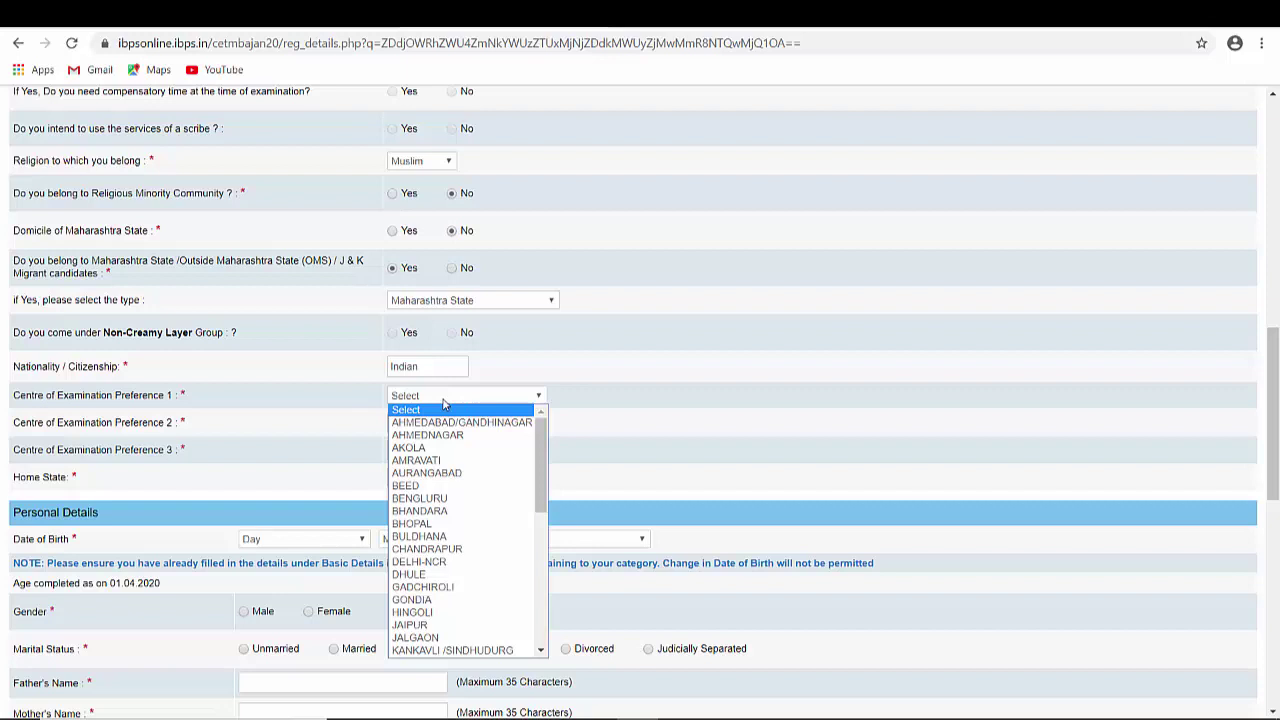
key(m)
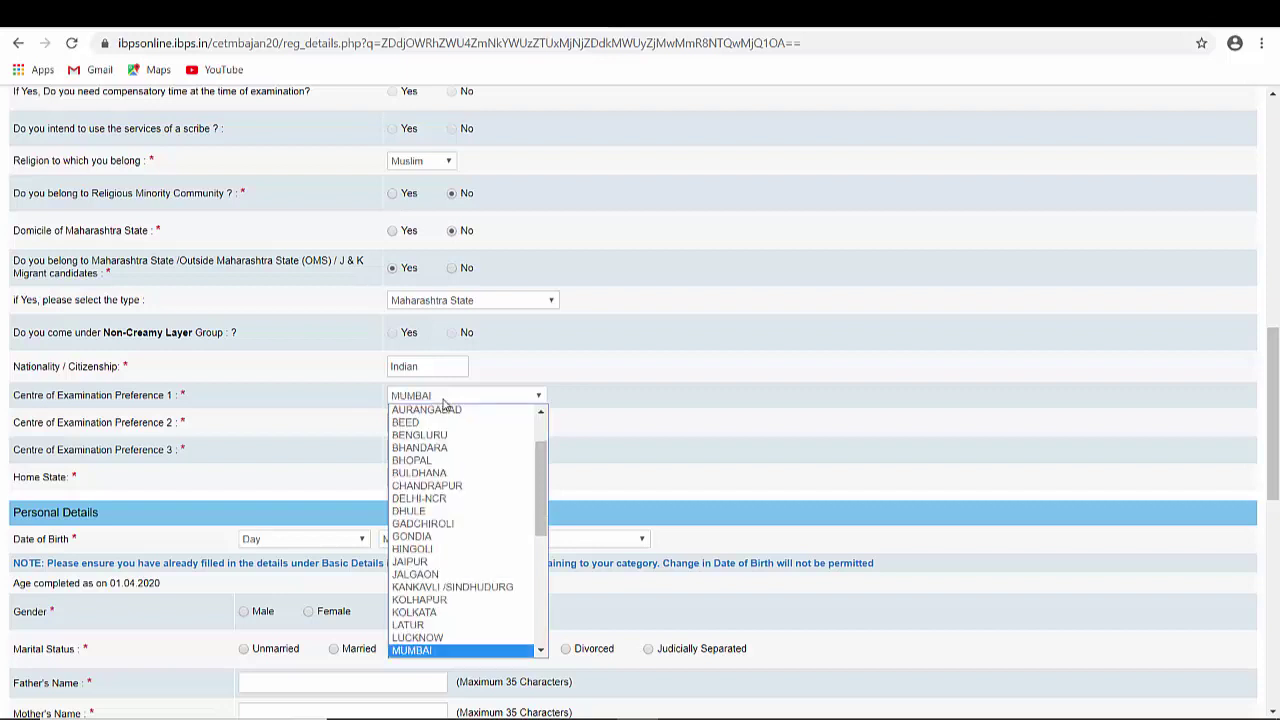
click(416, 651)
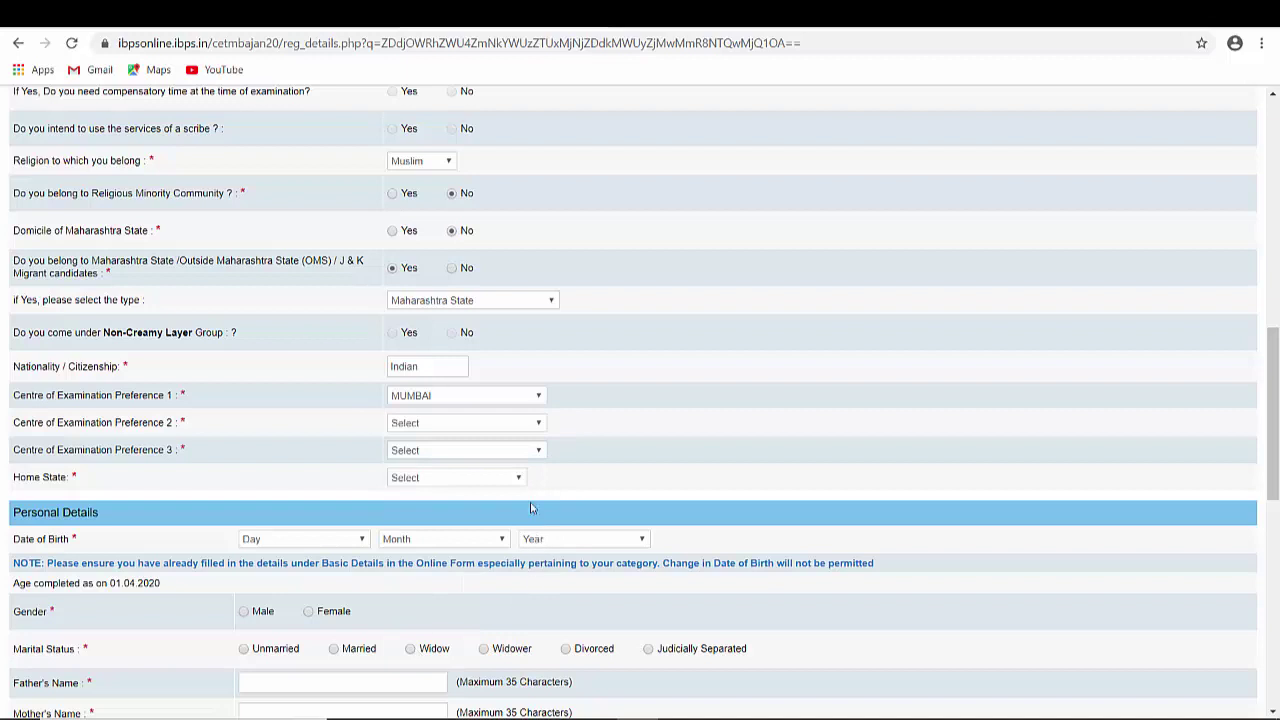
click(543, 427)
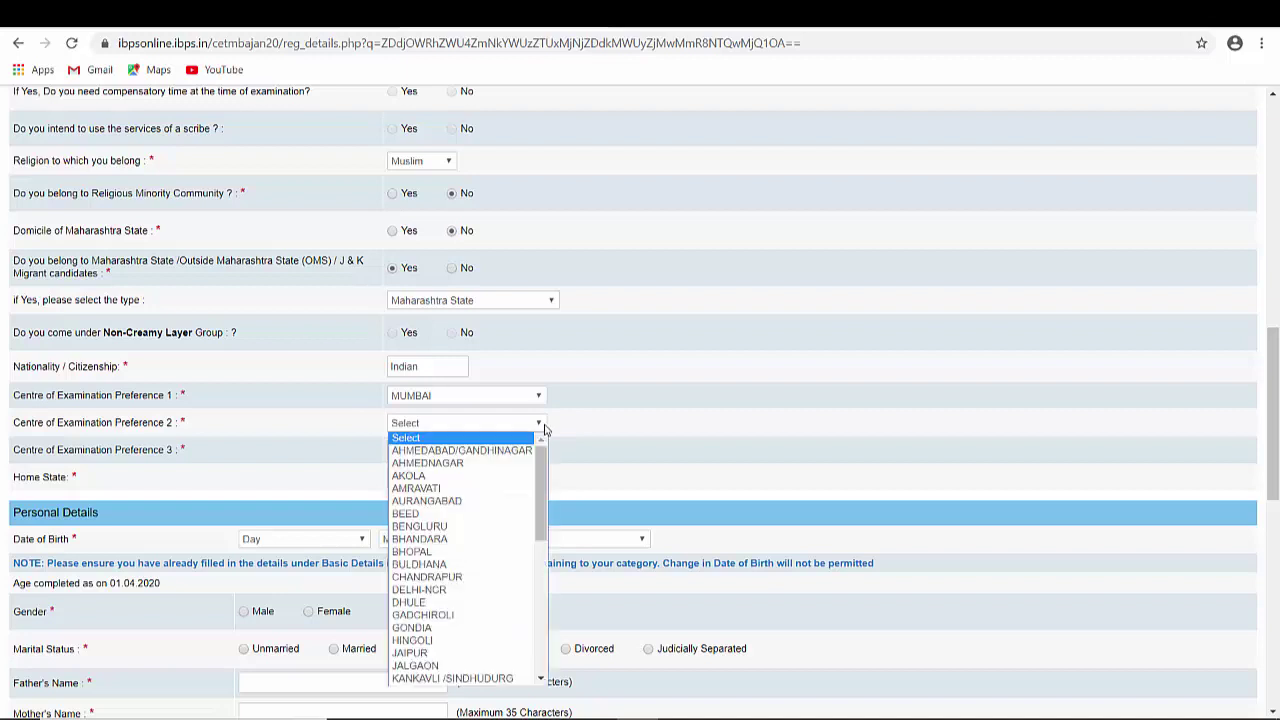
key(n)
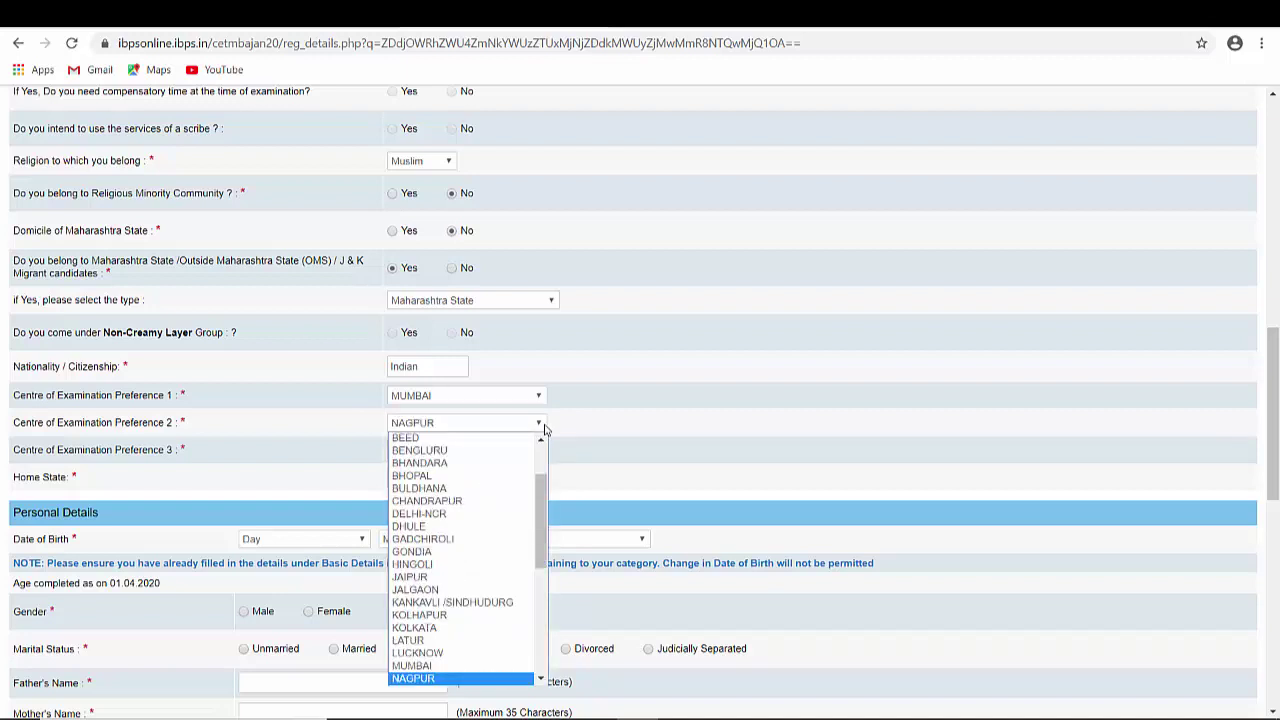
key(n)
key(n)
key(n)
key(n)
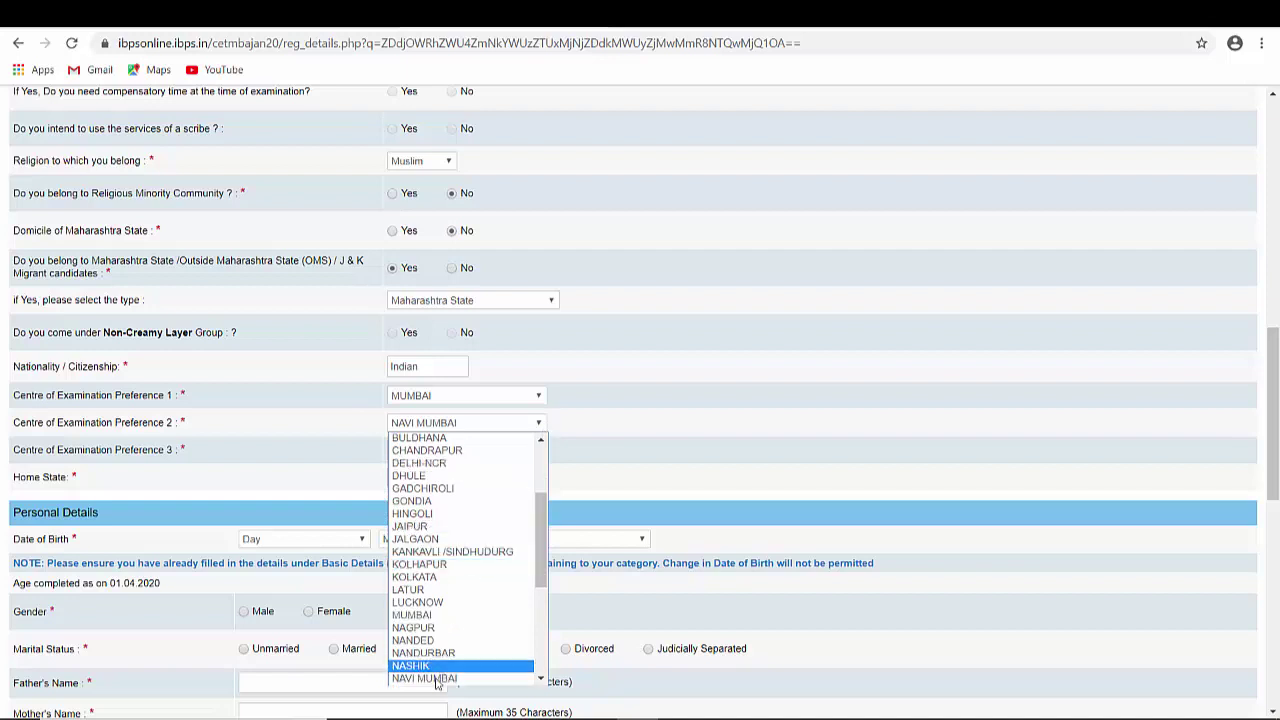
click(438, 679)
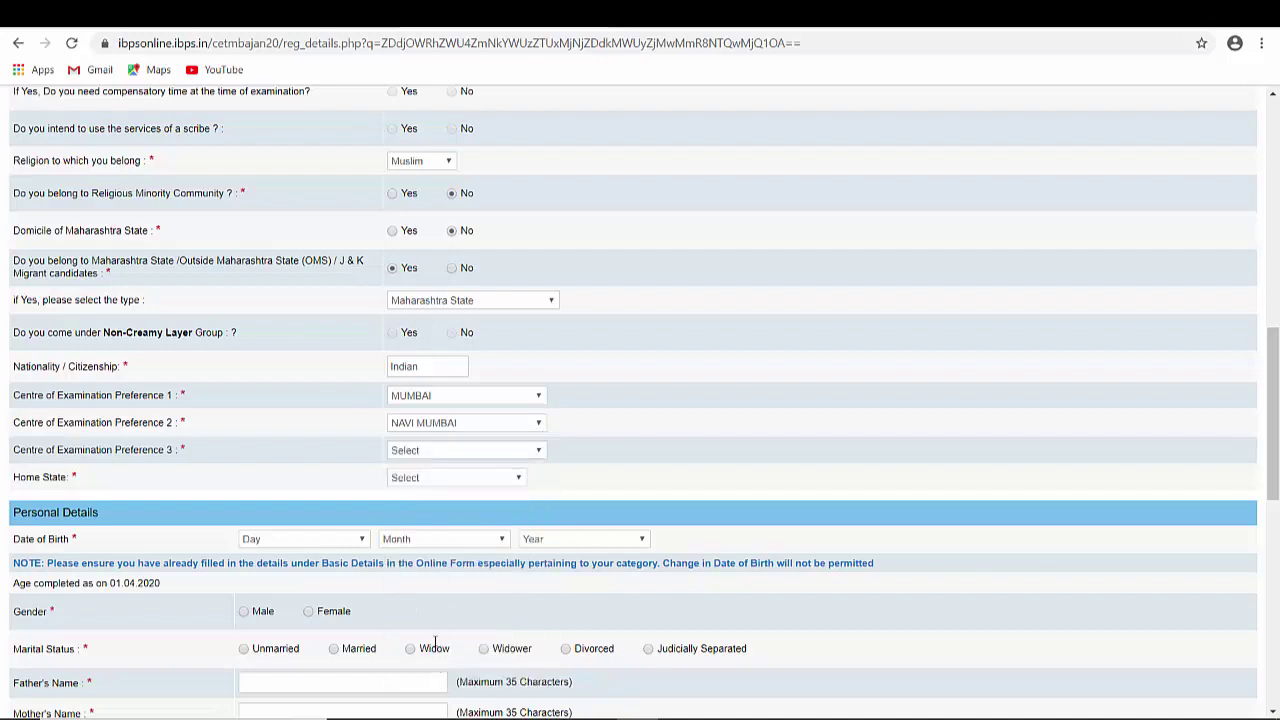
Step: Set examination centre preference 3 to NASHIK
click(478, 455)
key(n)
key(n)
key(n)
key(n)
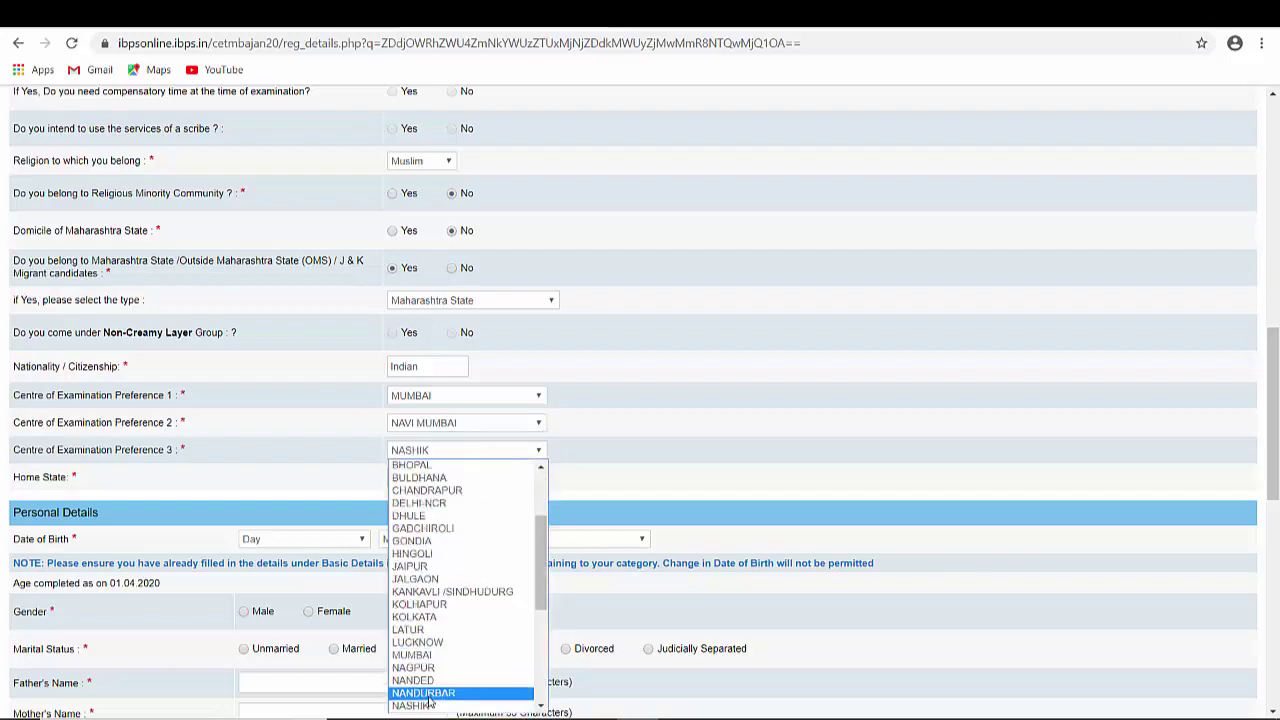
key(Return)
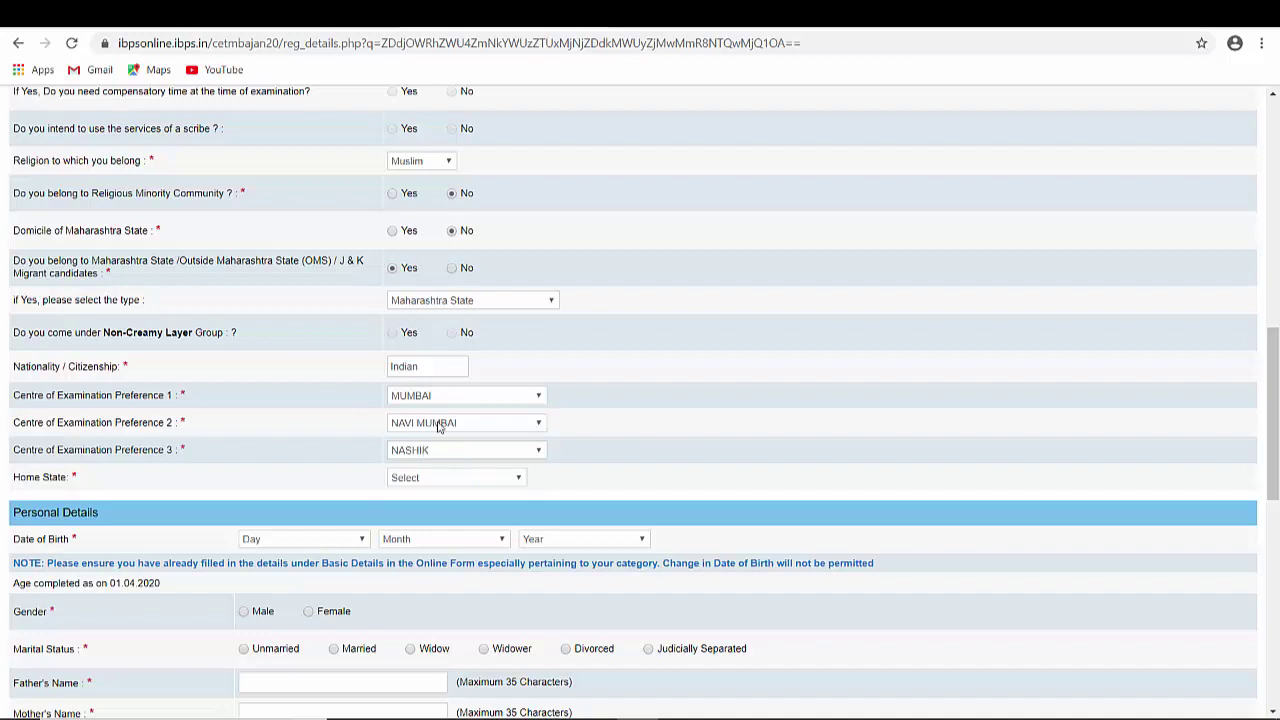
Step: Set the candidate's home state to UTTAR PRADESH
click(446, 476)
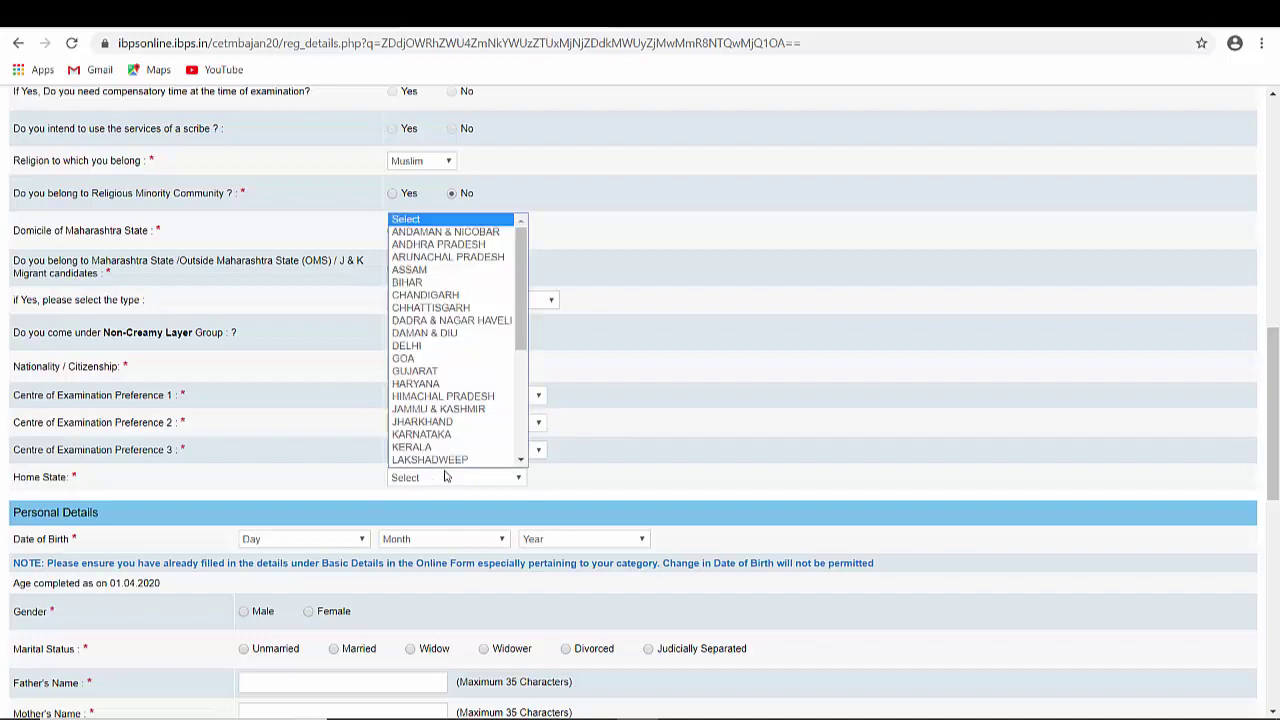
key(u)
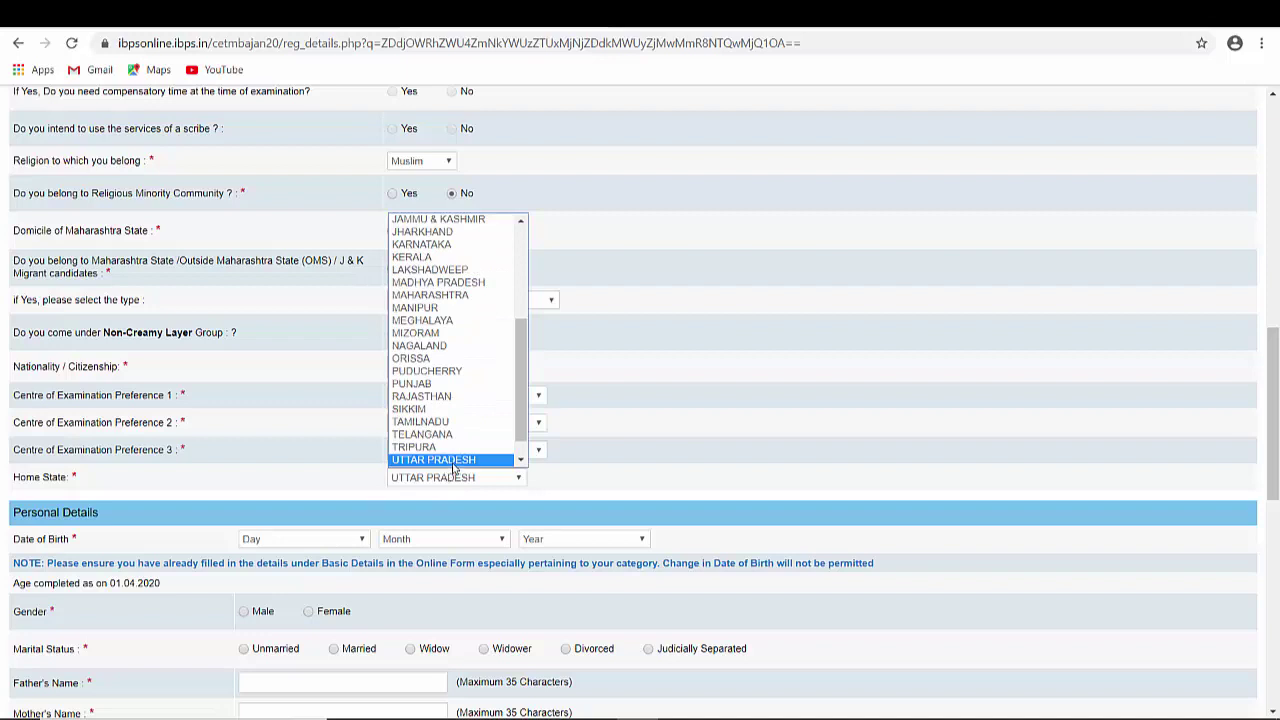
scroll(450, 474, down, 1)
click(452, 480)
Step: Mark the permanent address as the same as the address for correspondence
scroll(600, 475, down, 3)
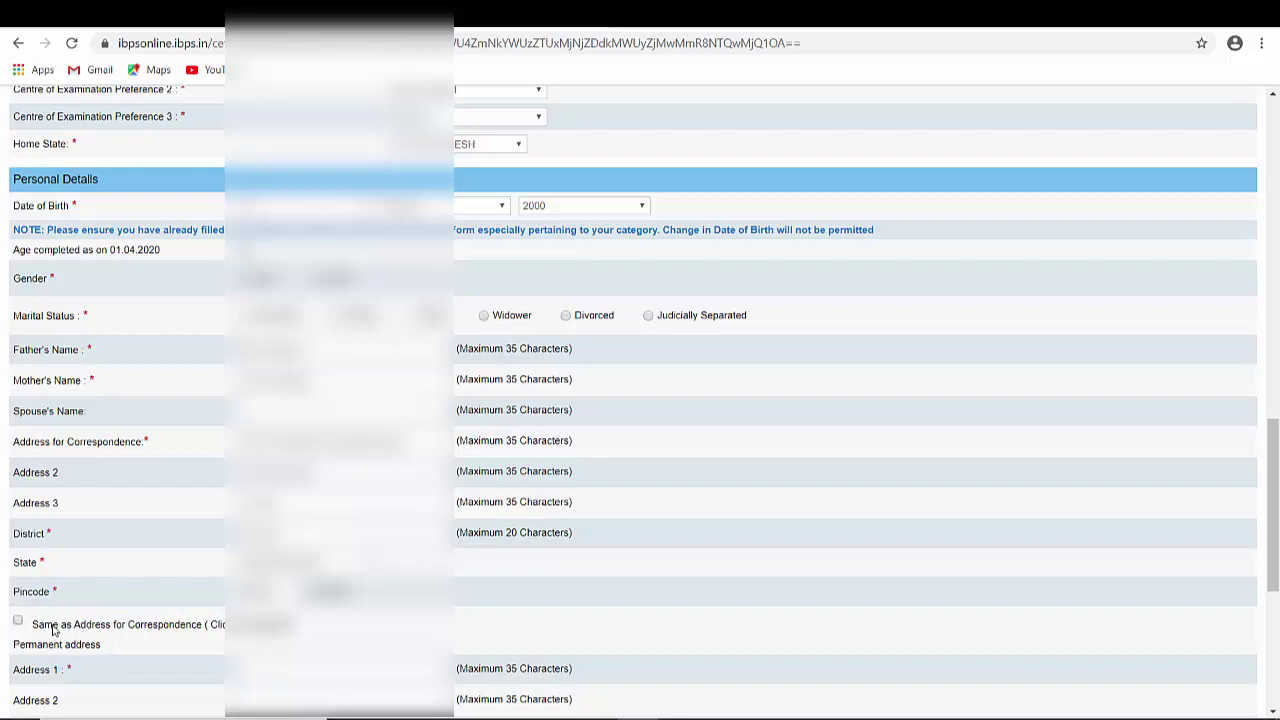
click(18, 621)
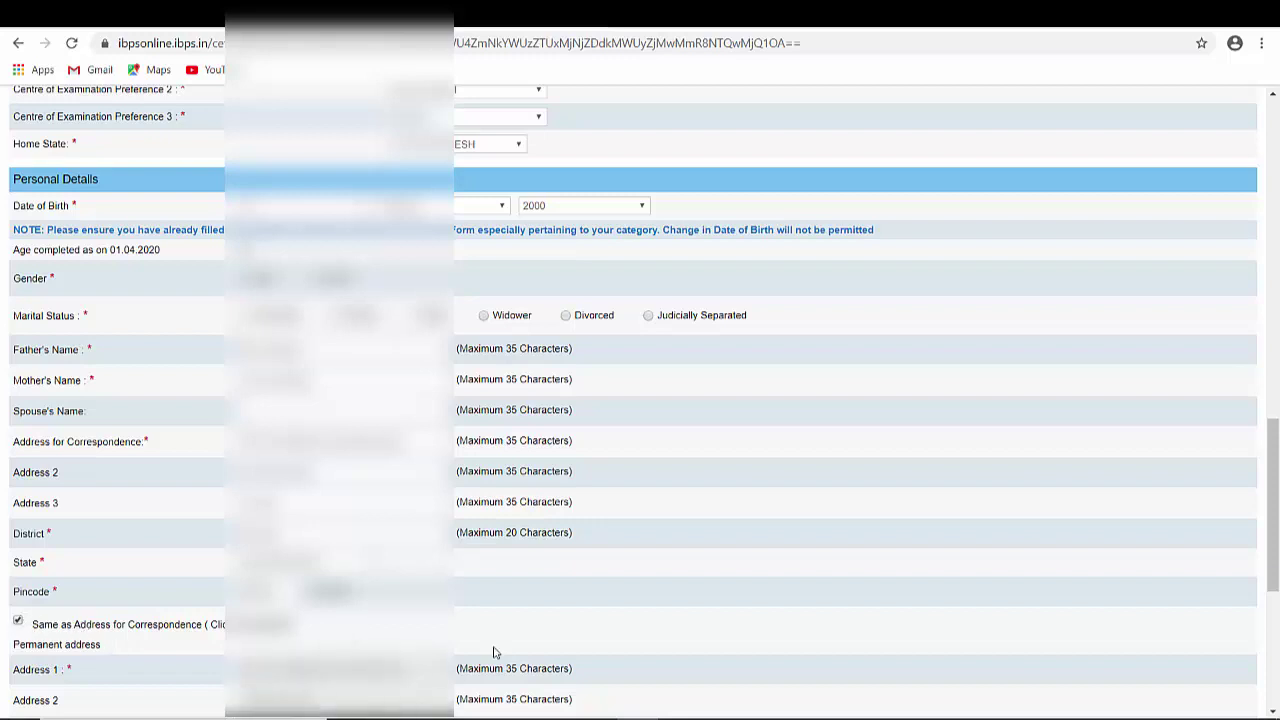
Step: Validate the basic details, acknowledge the verification and save them to proceed to the qualification section
scroll(594, 560, down, 4)
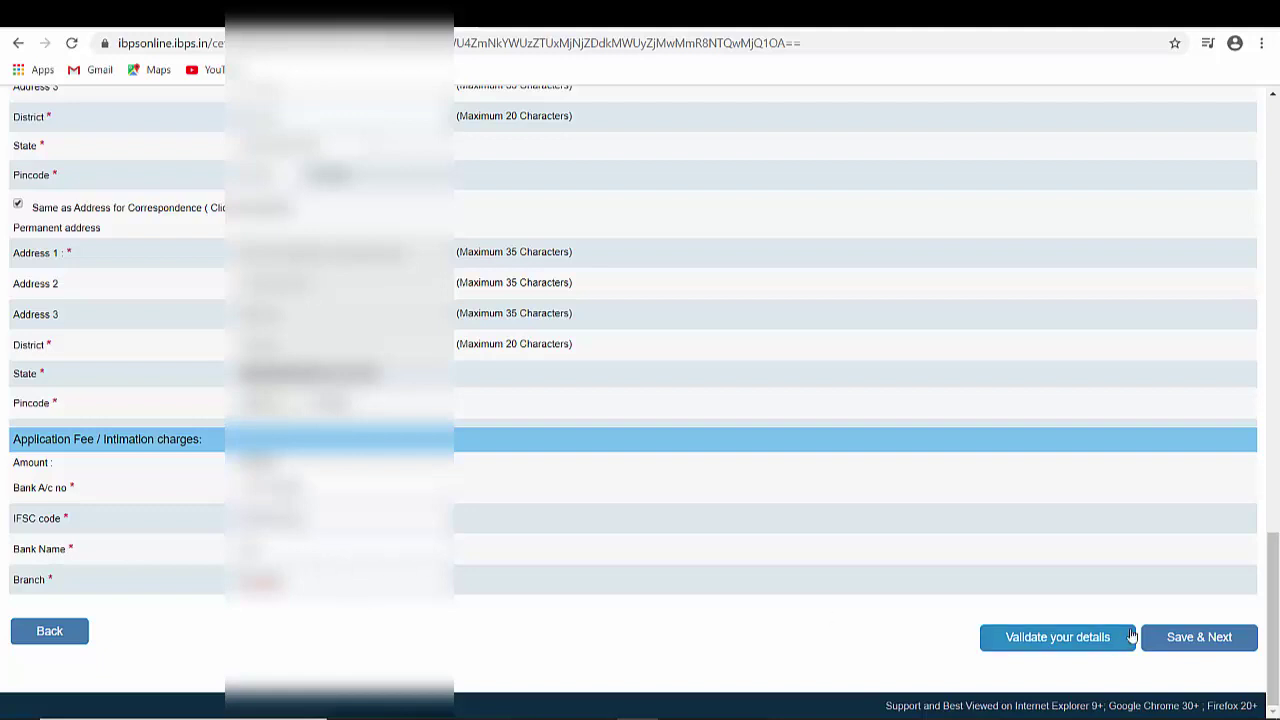
click(1041, 645)
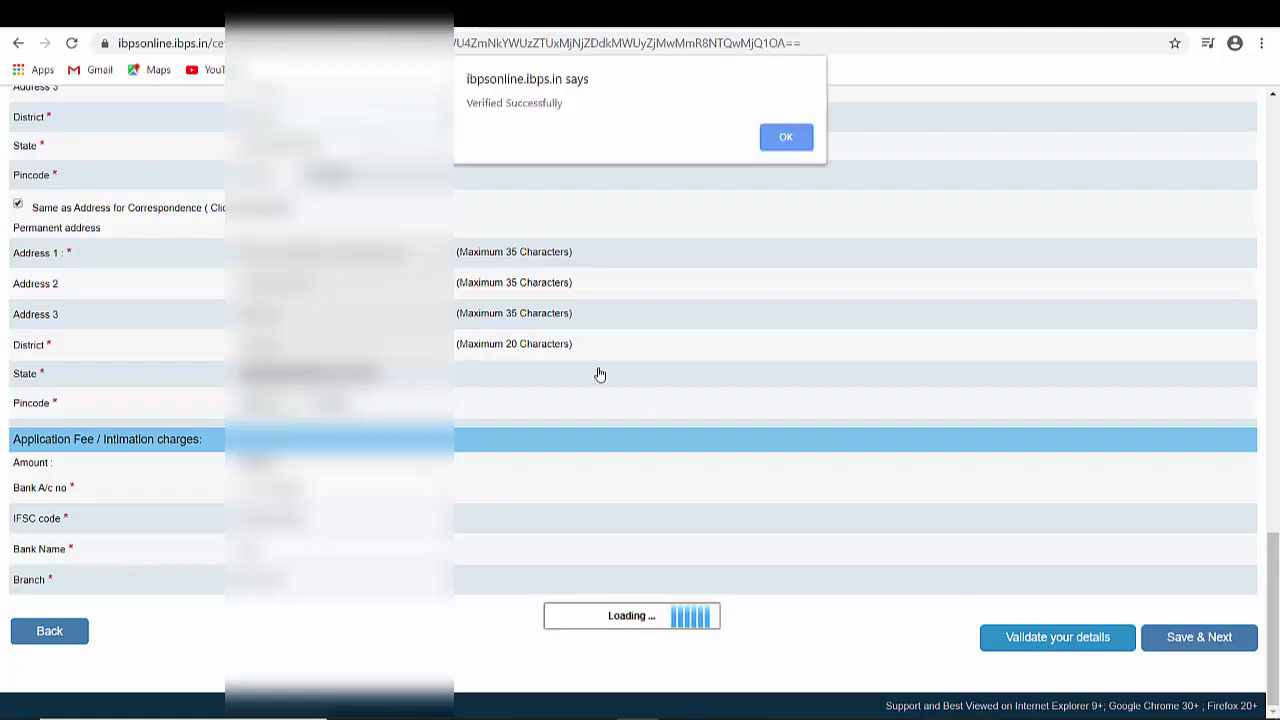
click(780, 138)
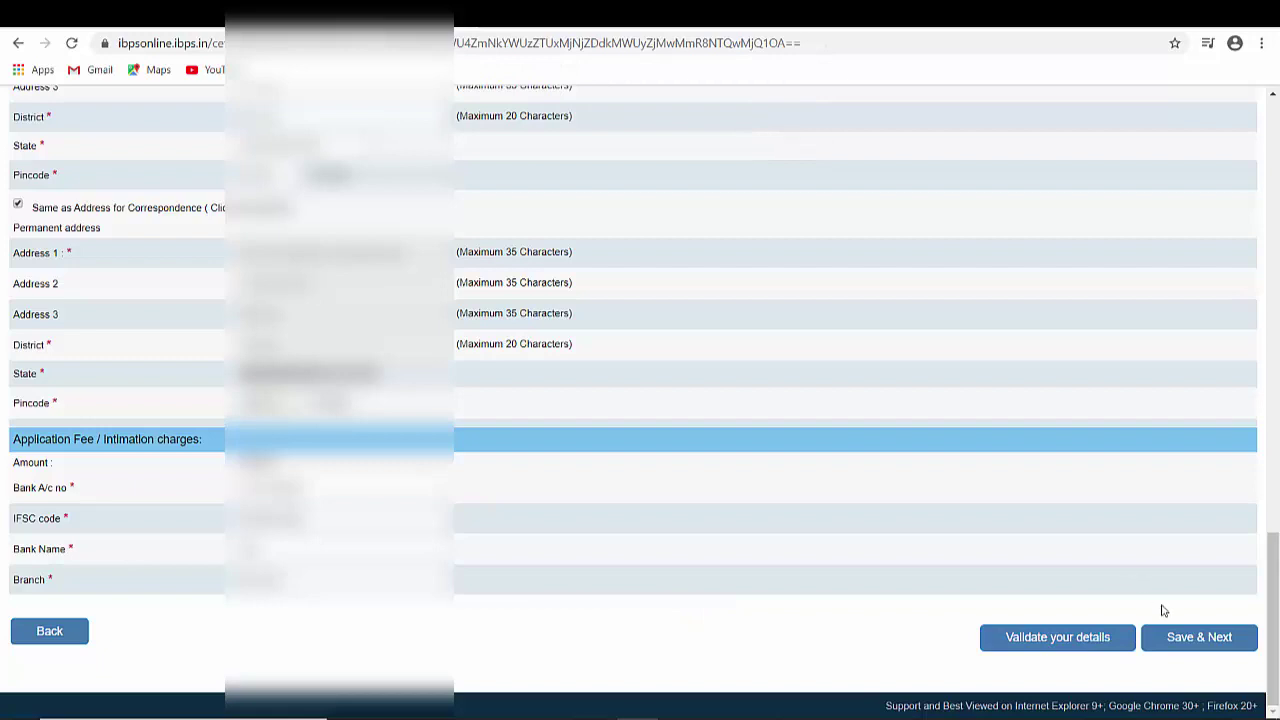
click(1195, 642)
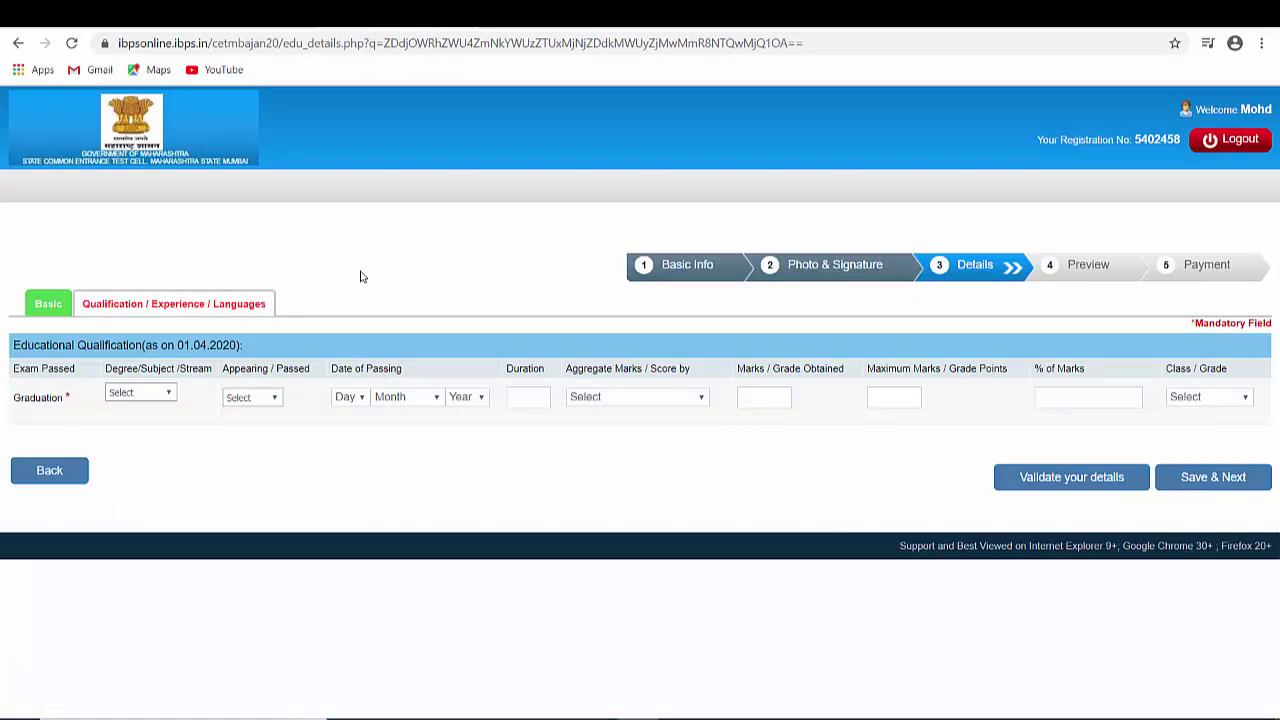
Step: Set the graduation degree stream to Commerce
click(168, 393)
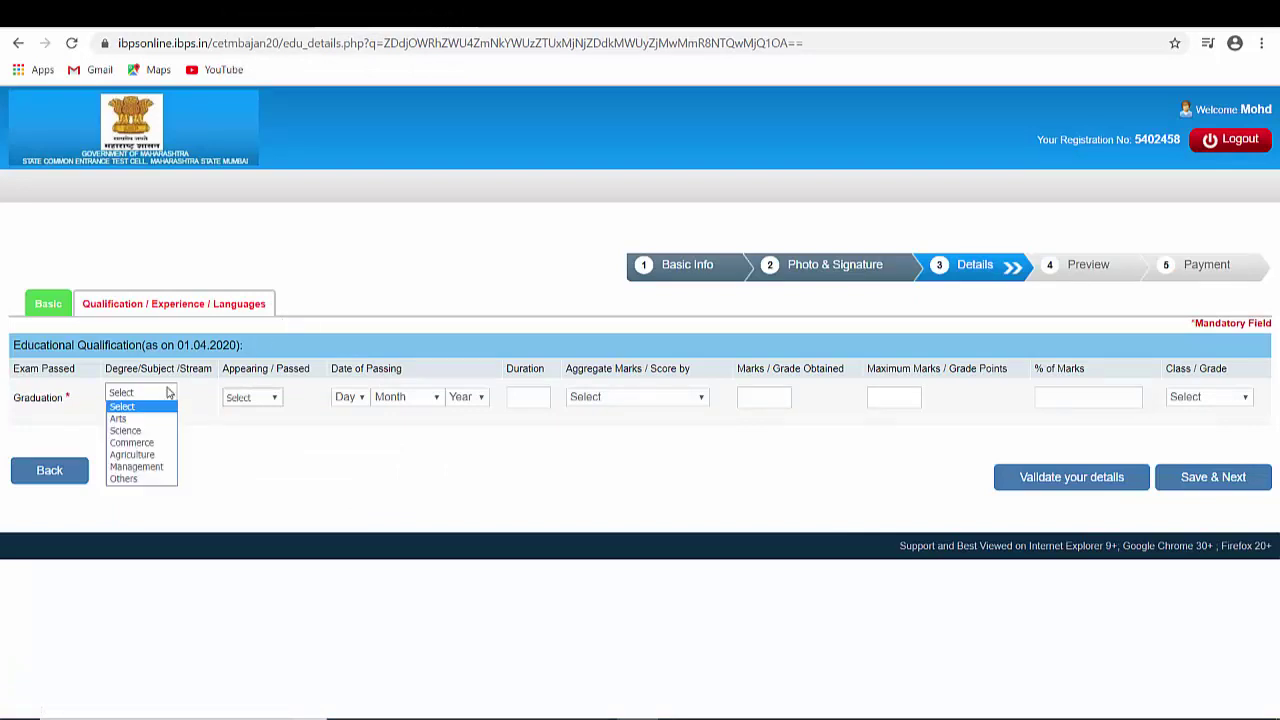
click(157, 446)
click(273, 403)
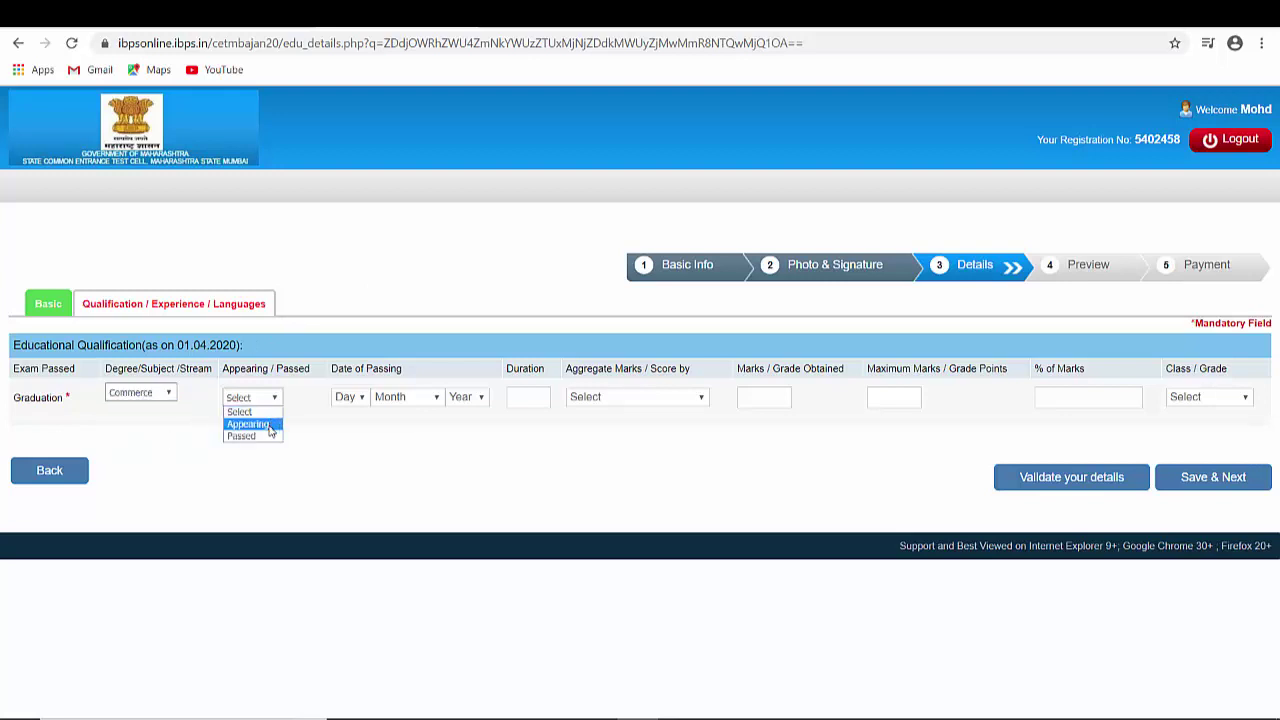
click(266, 436)
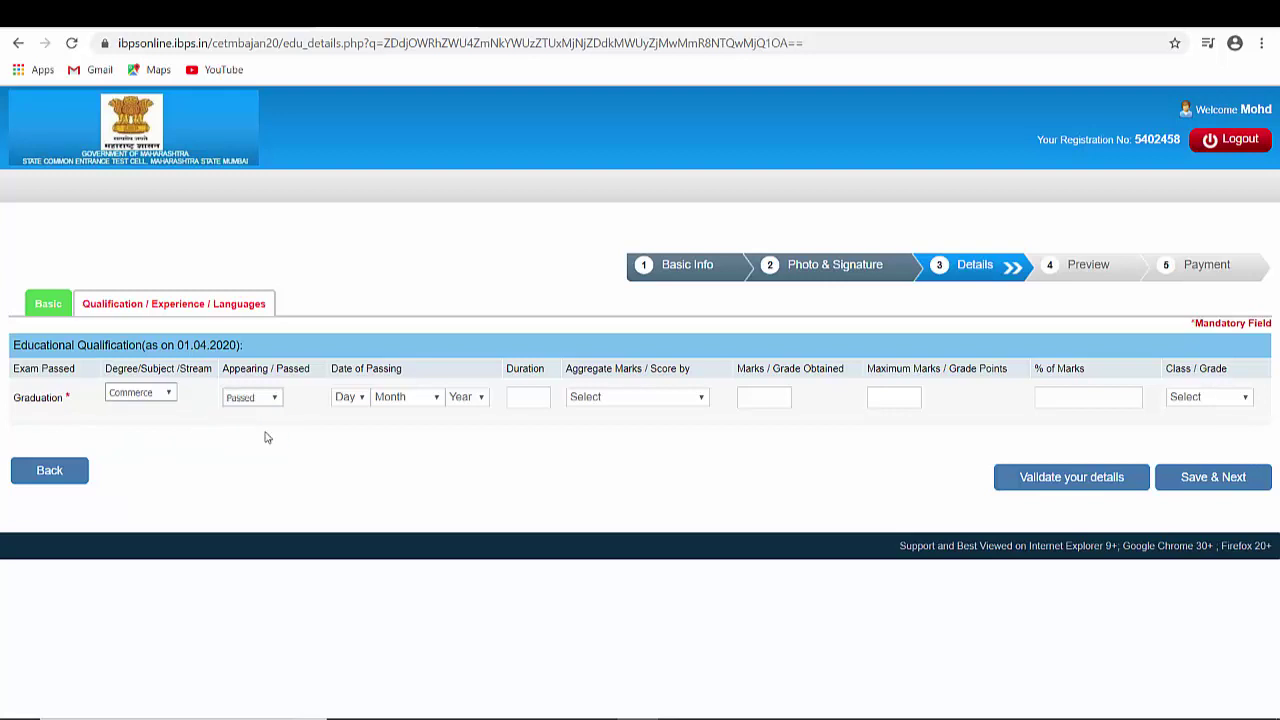
click(354, 401)
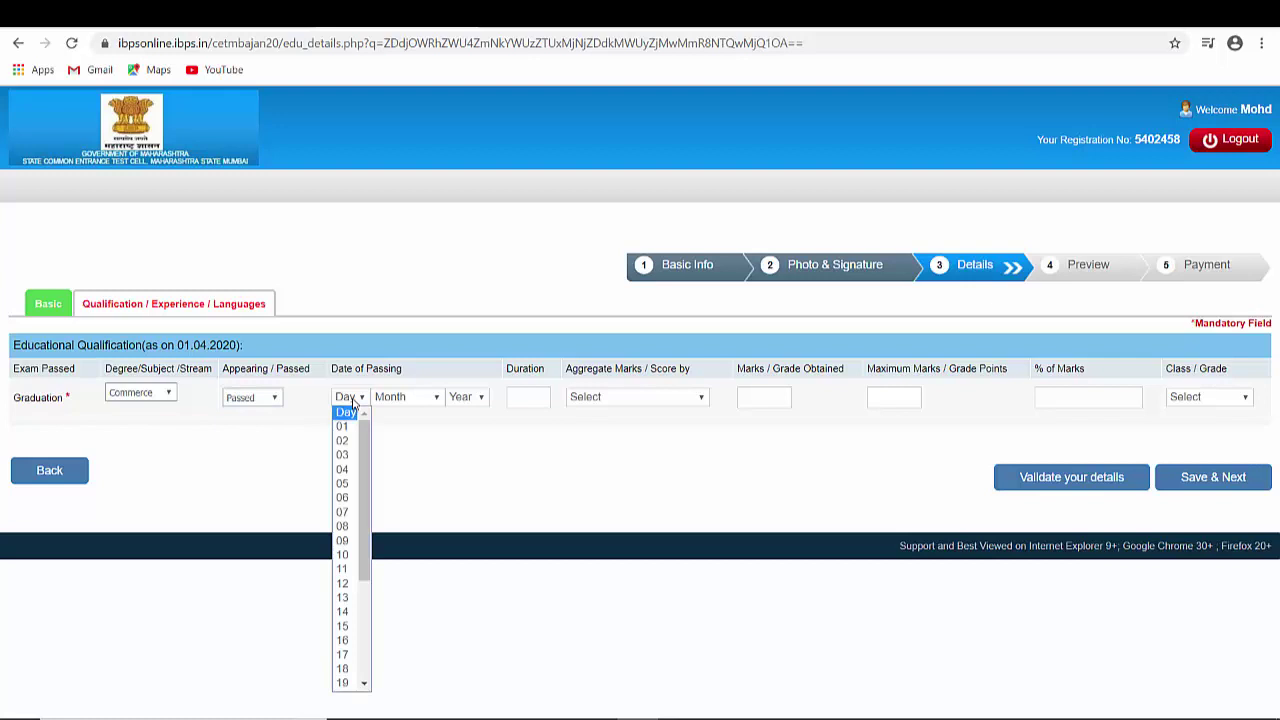
Step: Set the graduation status to Appearing, and validate and save the qualification details to proceed to the preview
click(262, 399)
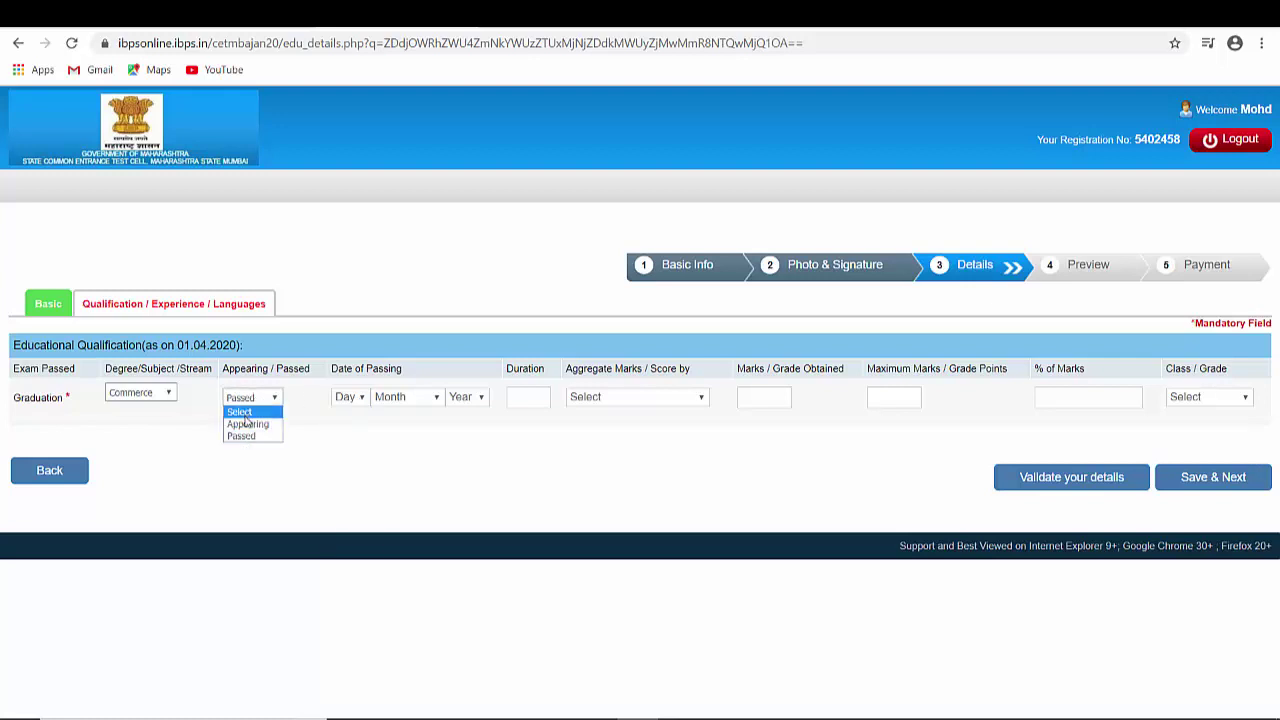
click(246, 422)
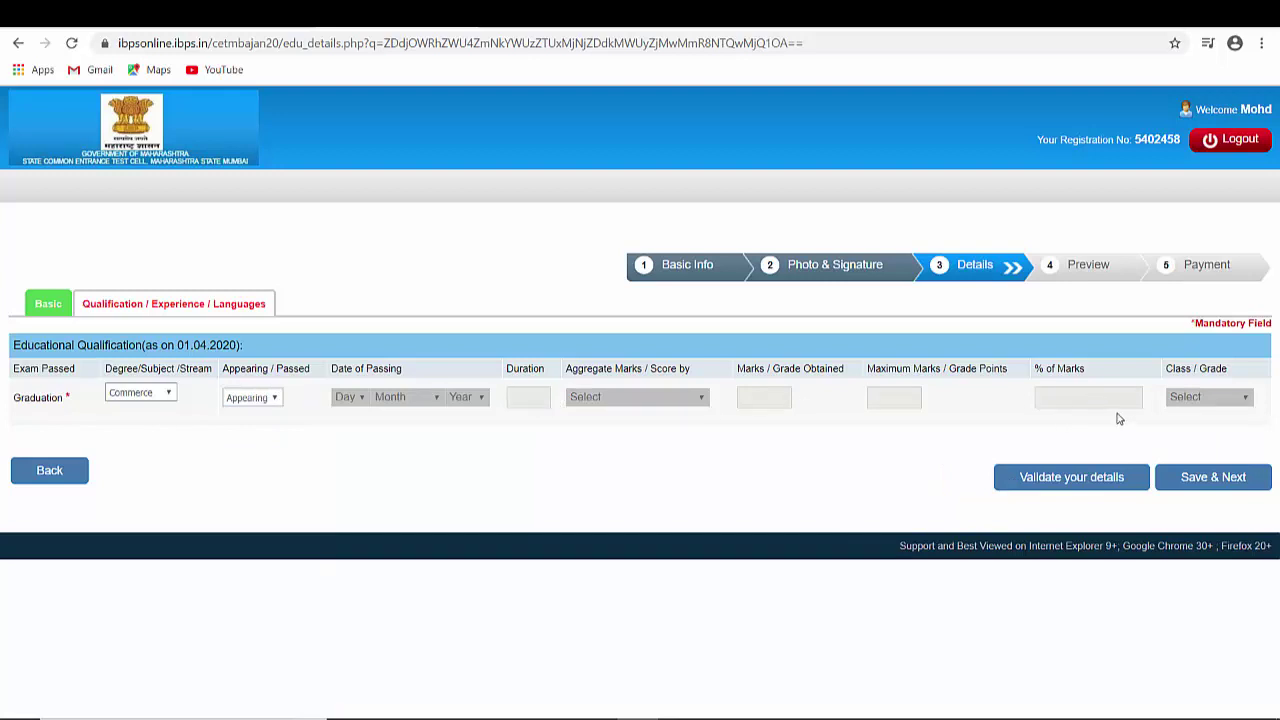
click(1068, 480)
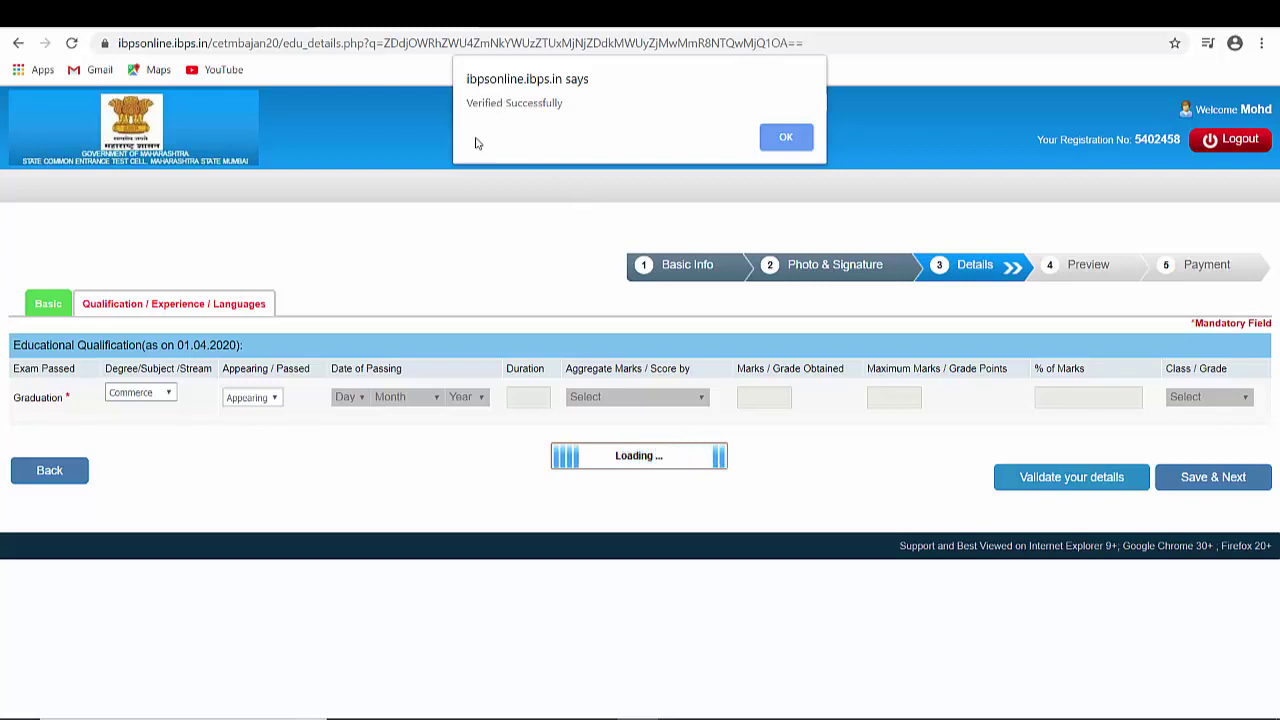
click(794, 134)
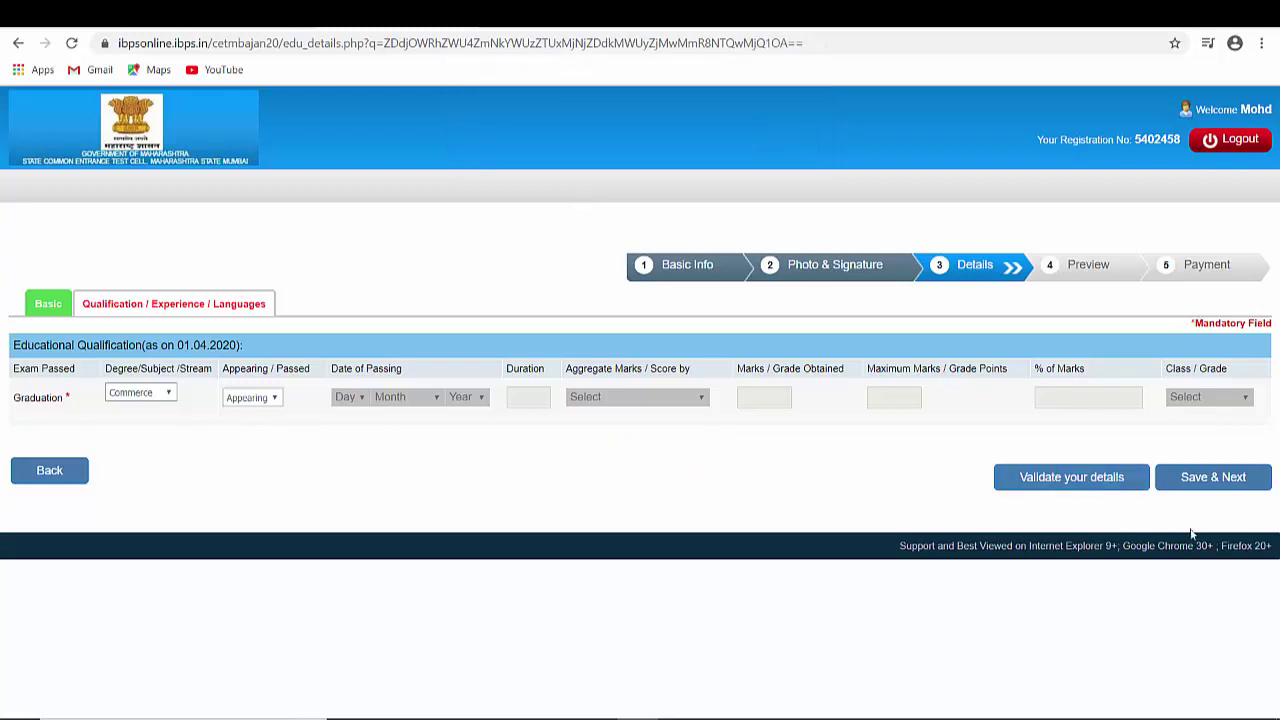
click(1222, 478)
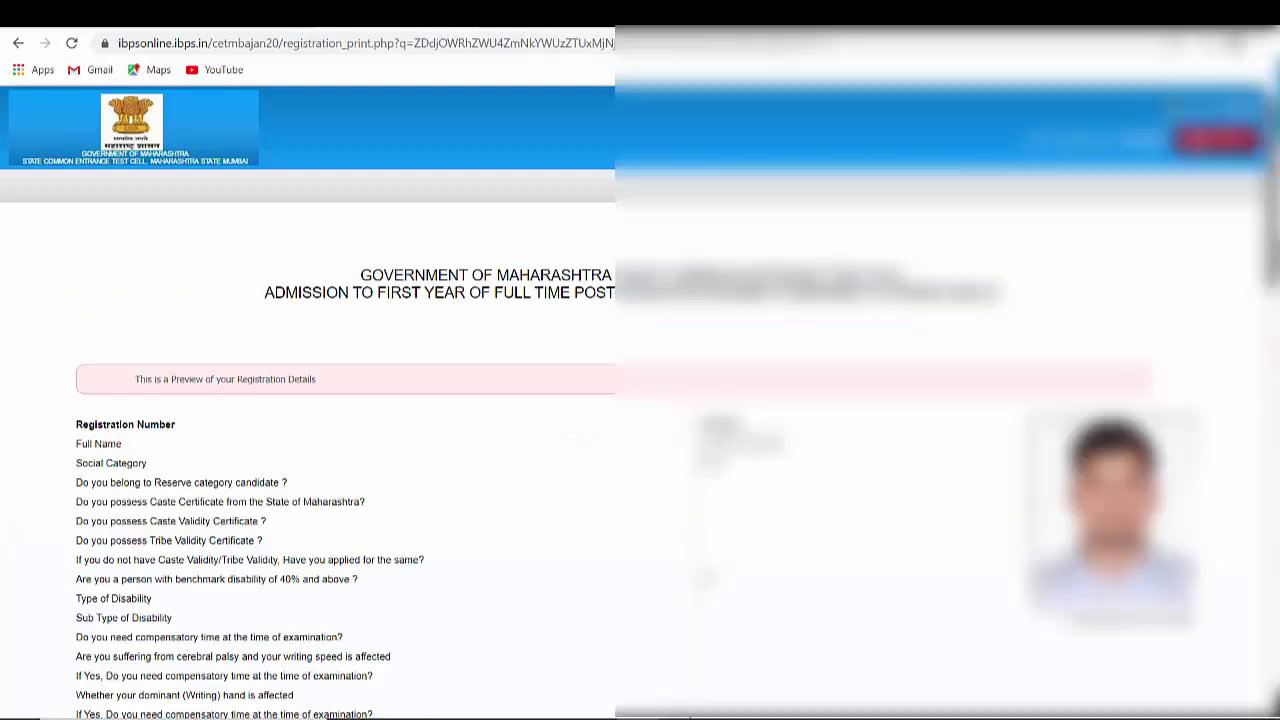
Step: Review the registration preview down to the declaration and agree to it
scroll(640, 400, down, 6)
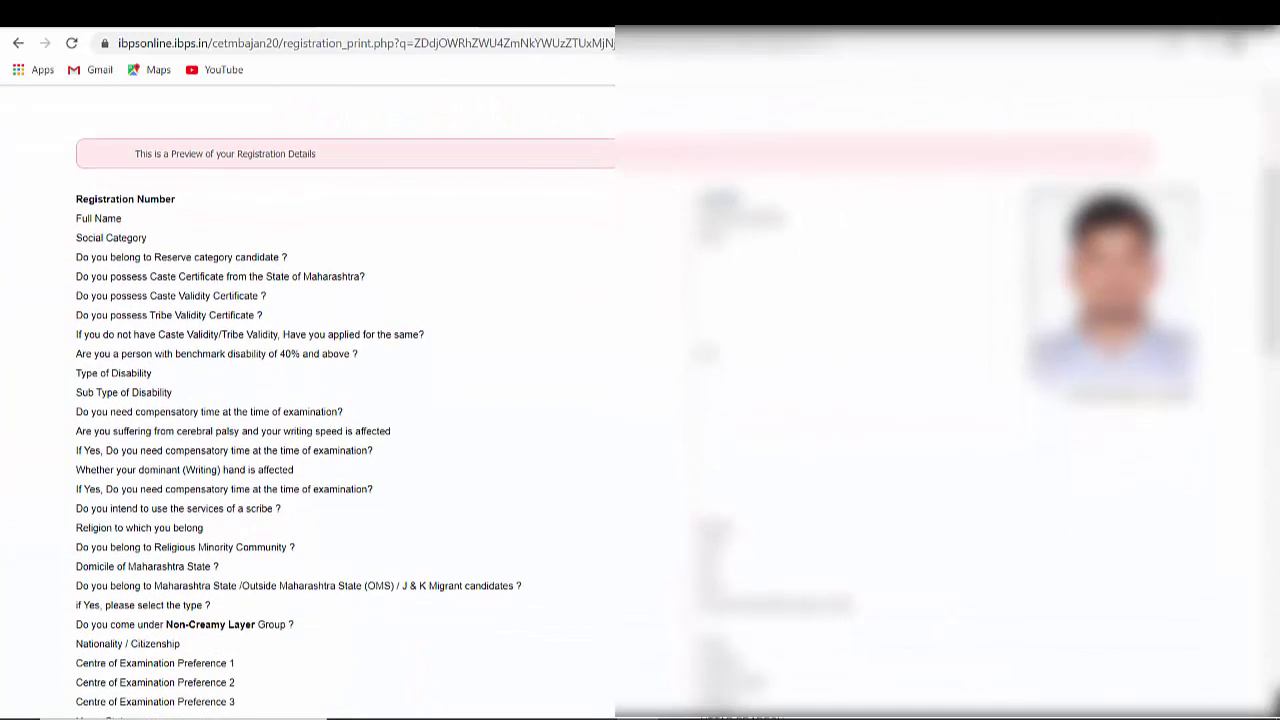
scroll(340, 400, down, 7)
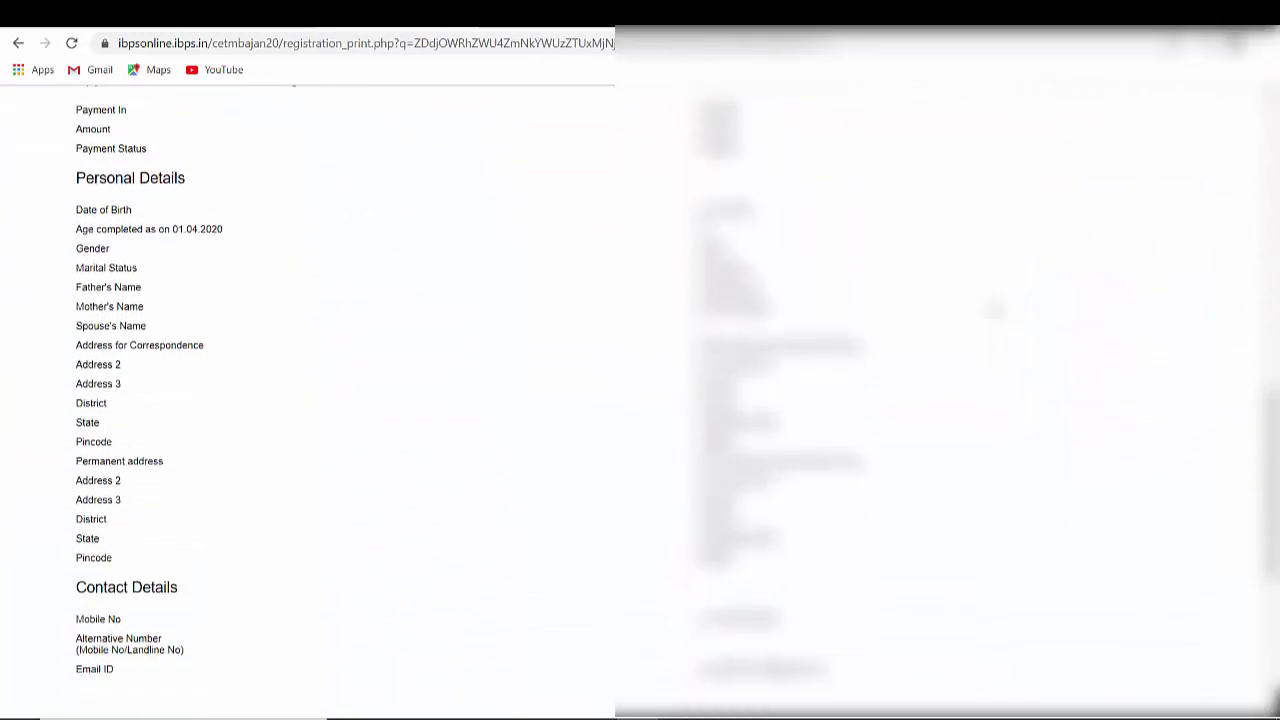
scroll(340, 400, down, 3)
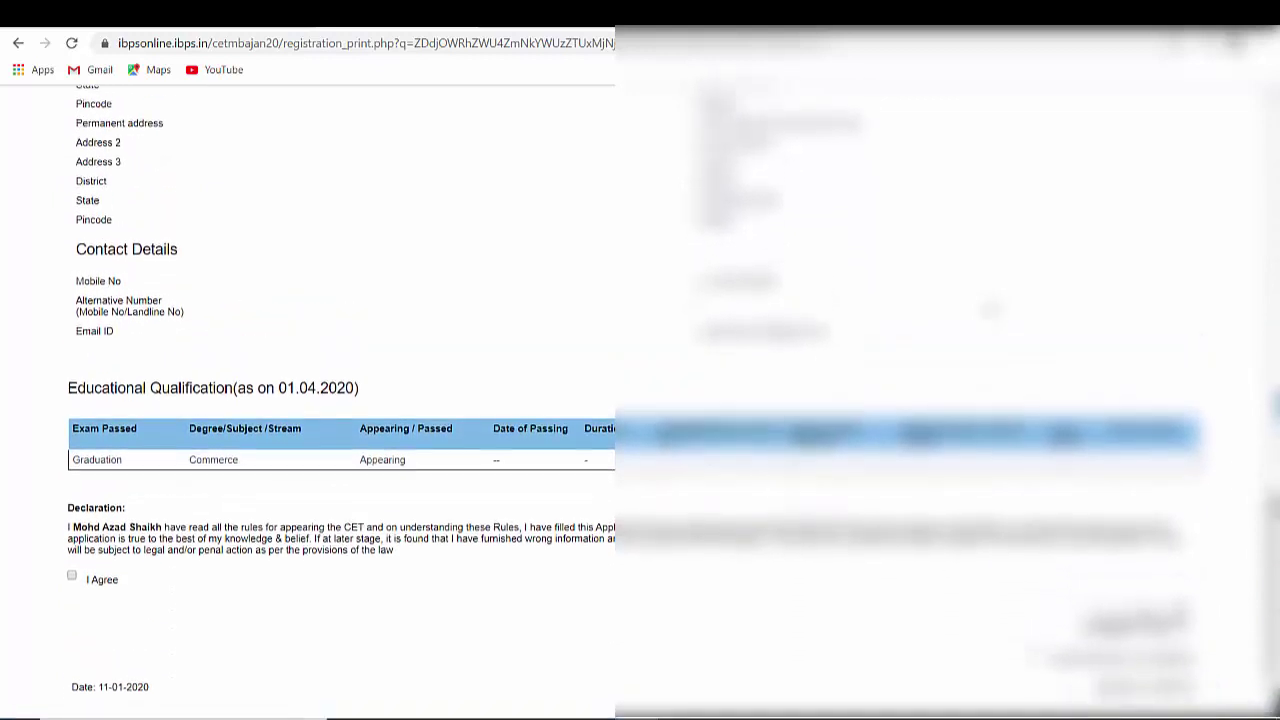
click(71, 500)
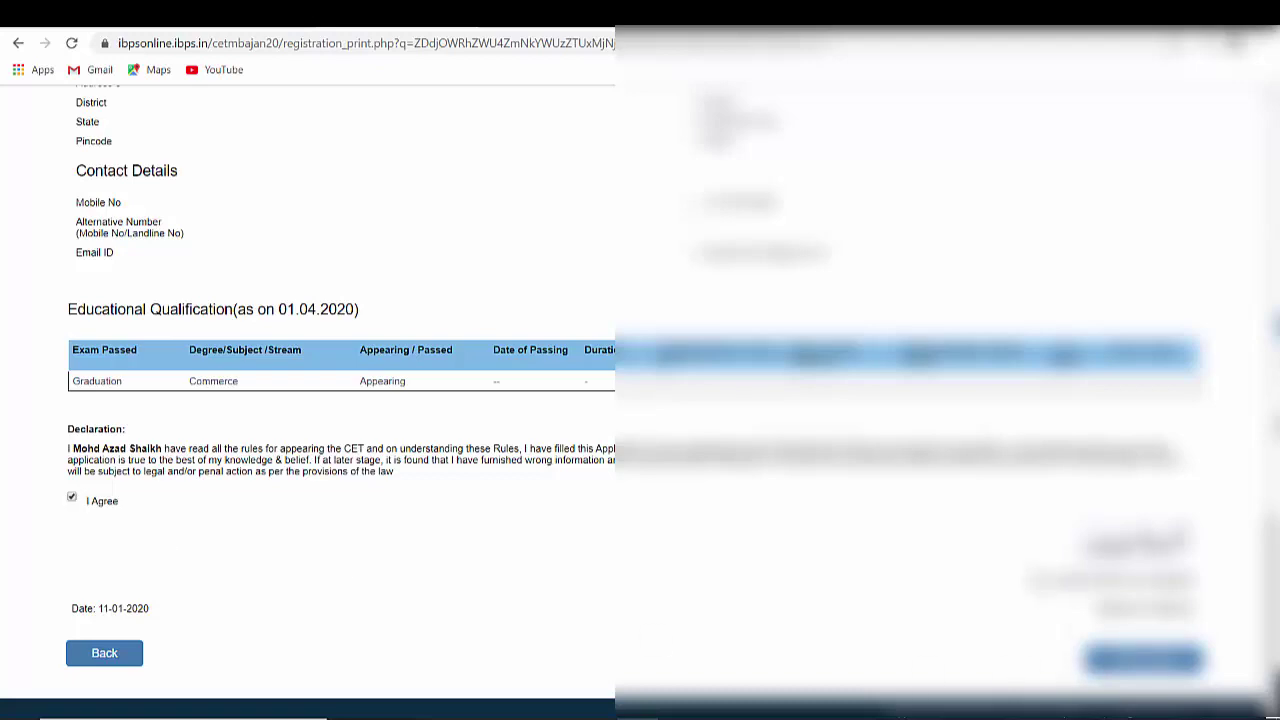
Step: Recheck the previewed registration details, submit them and confirm the final submission to proceed to payment
scroll(340, 400, up, 9)
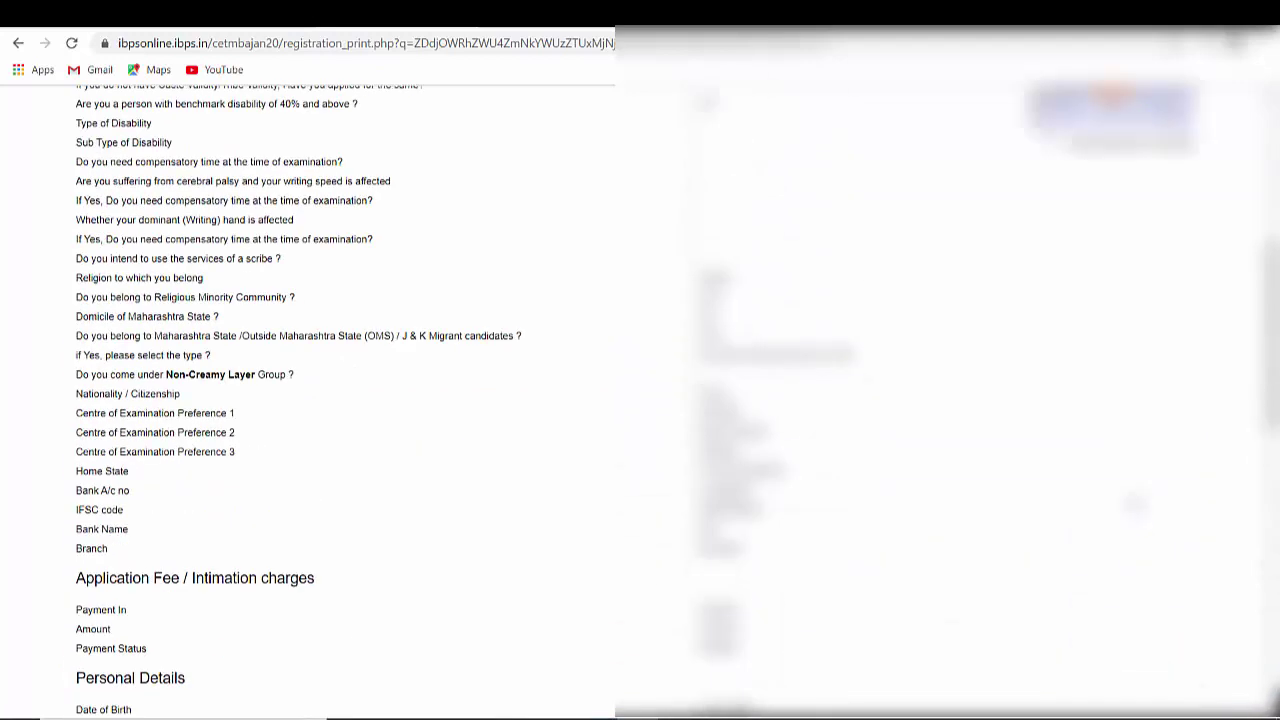
scroll(340, 400, up, 4)
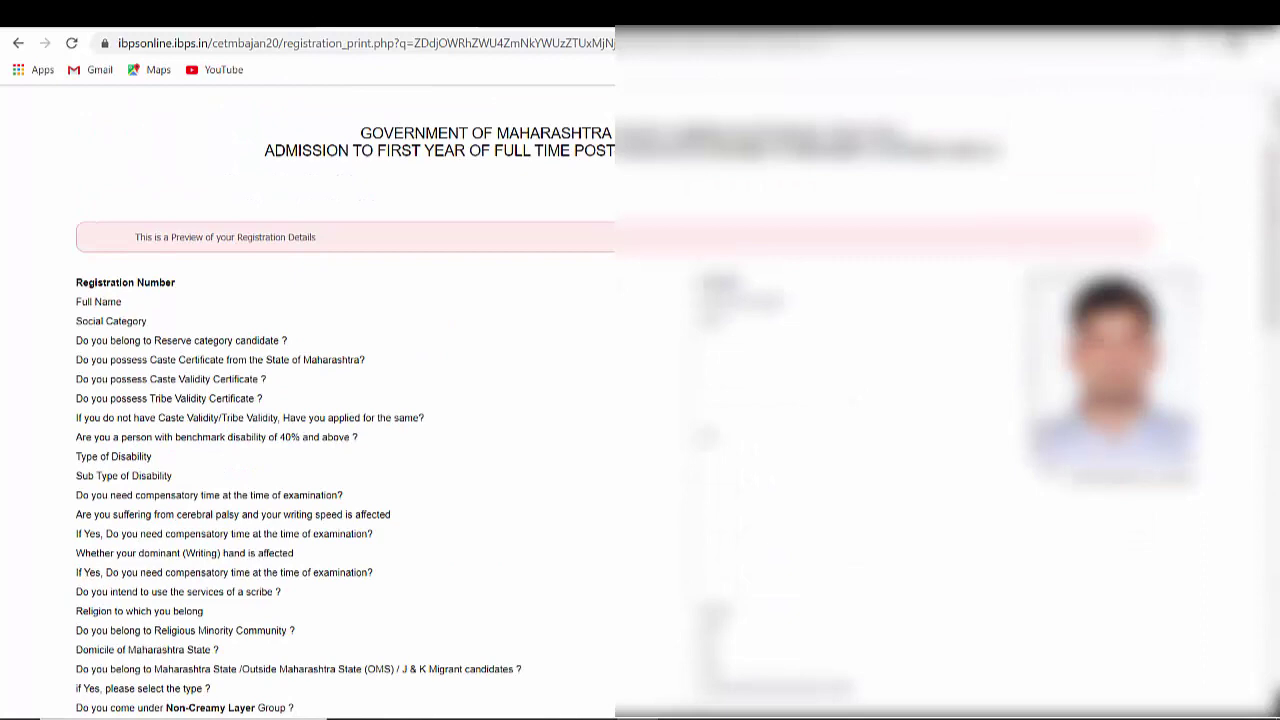
scroll(340, 400, down, 5)
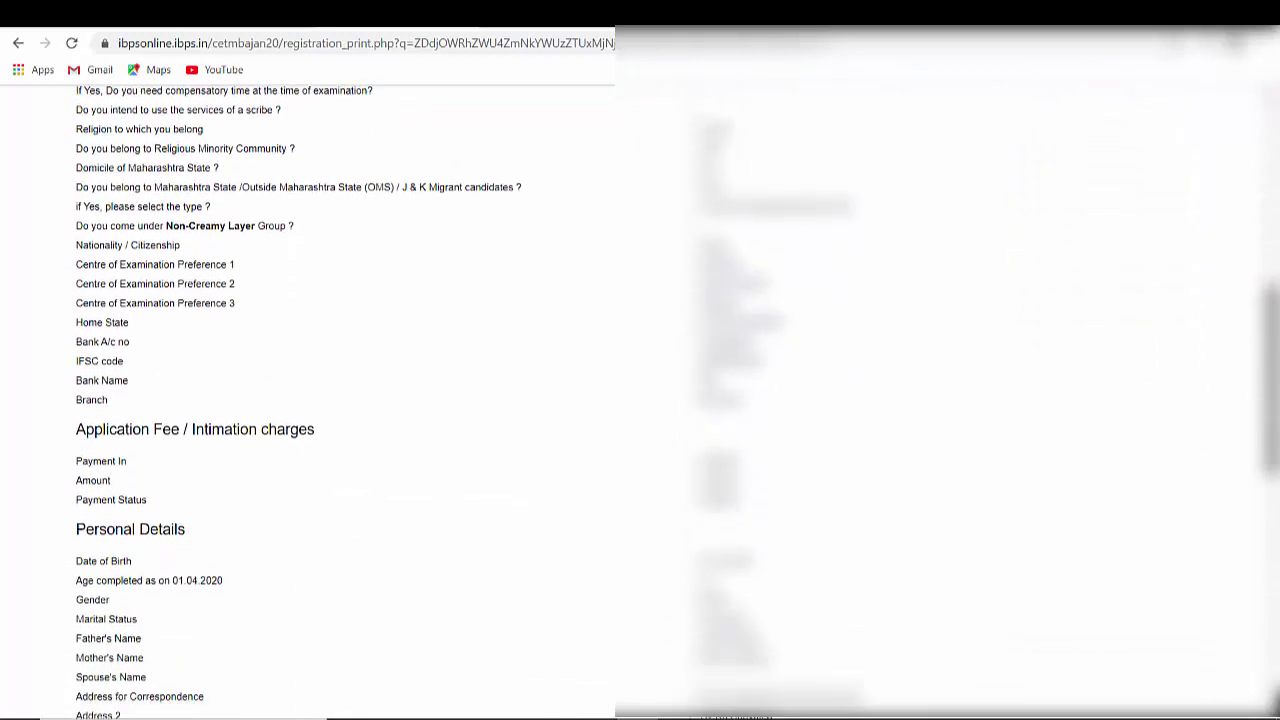
scroll(340, 400, down, 8)
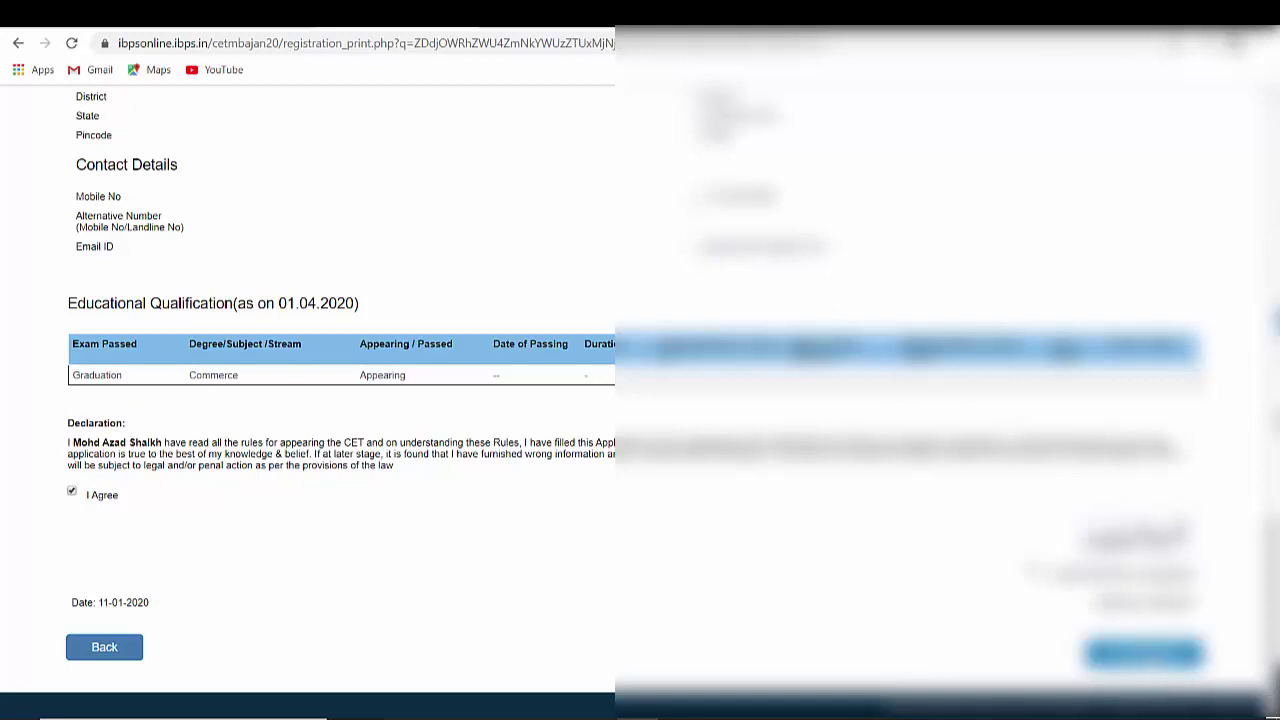
click(1143, 652)
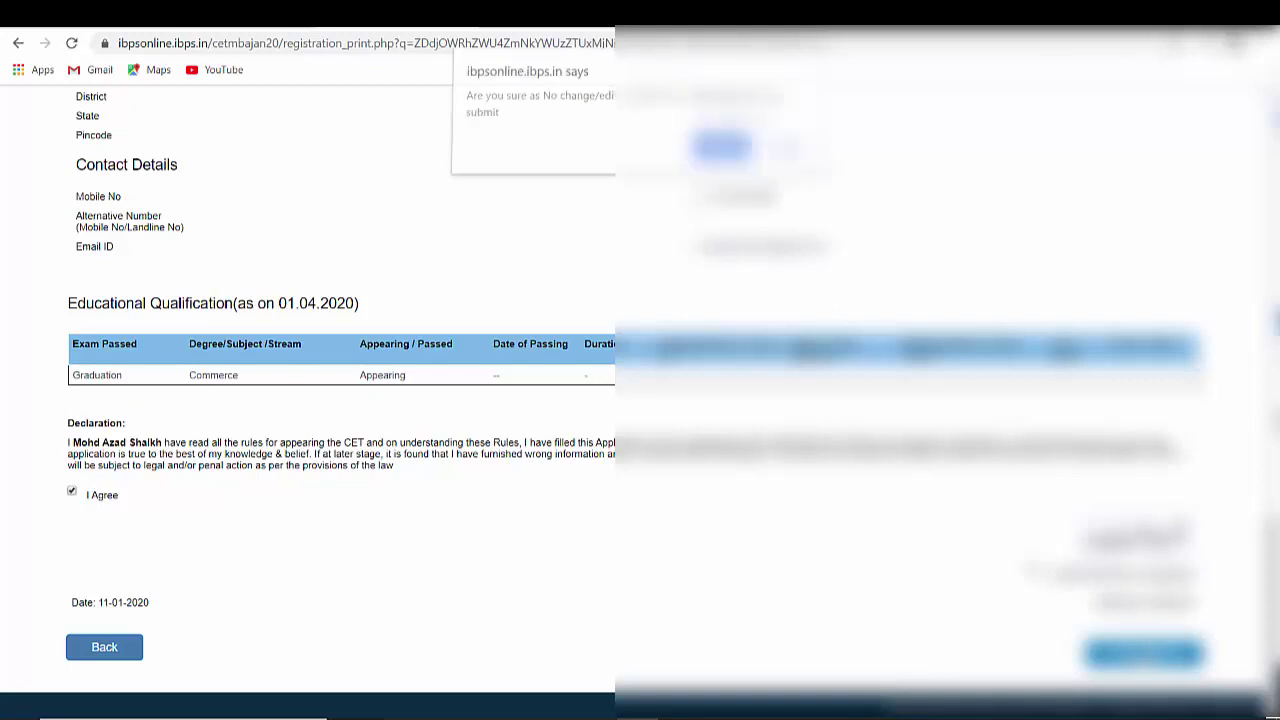
click(720, 152)
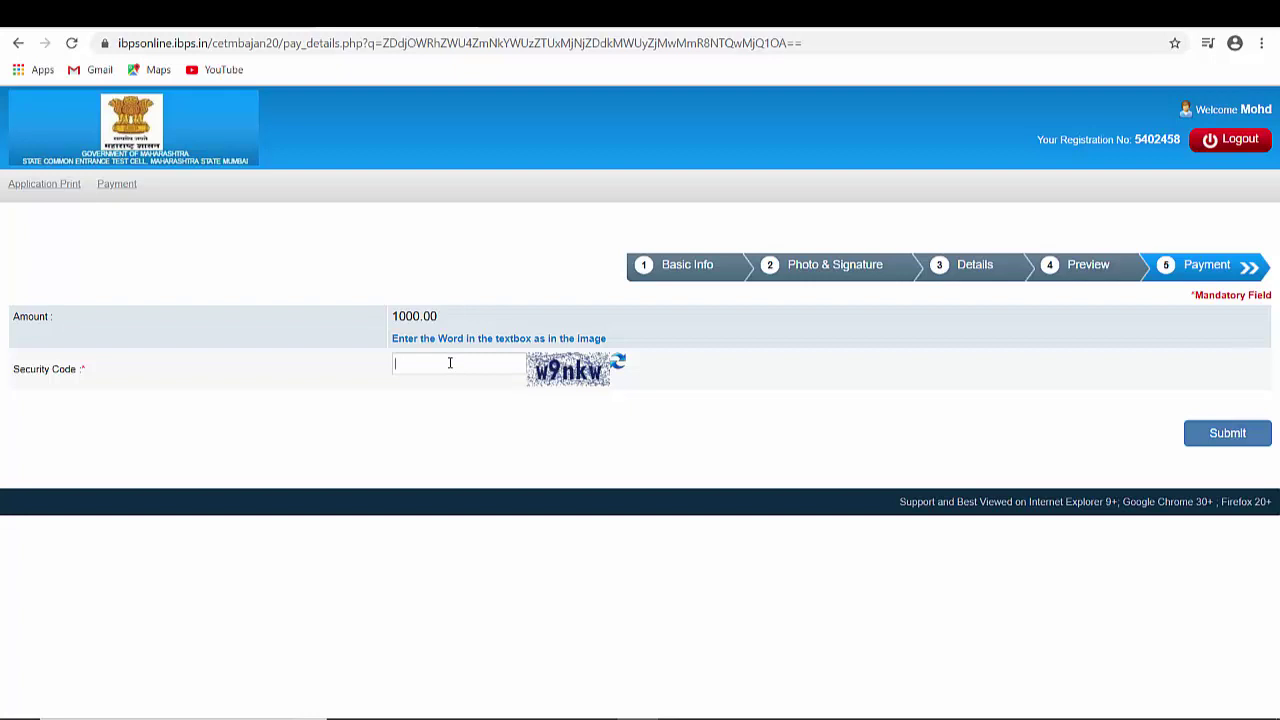
Step: Enter the security code shown in the image, submit the payment page and confirm the submission
text(w9nkw)
click(1224, 436)
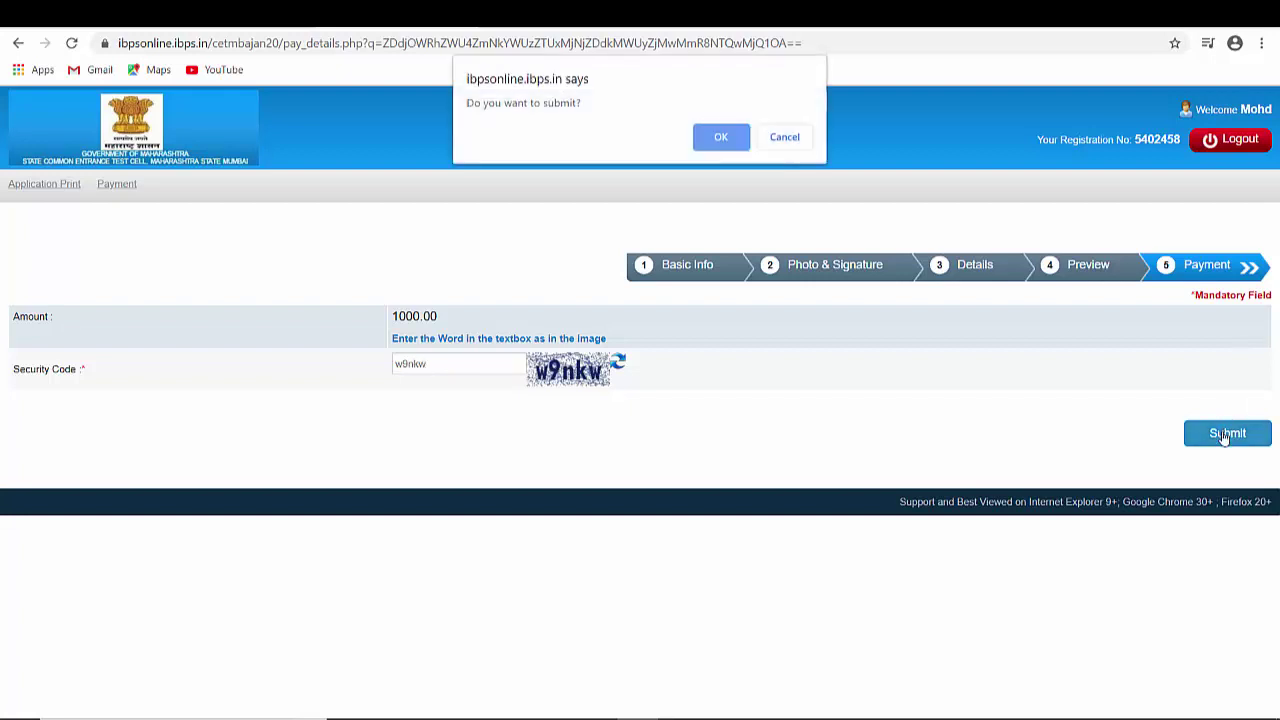
click(728, 143)
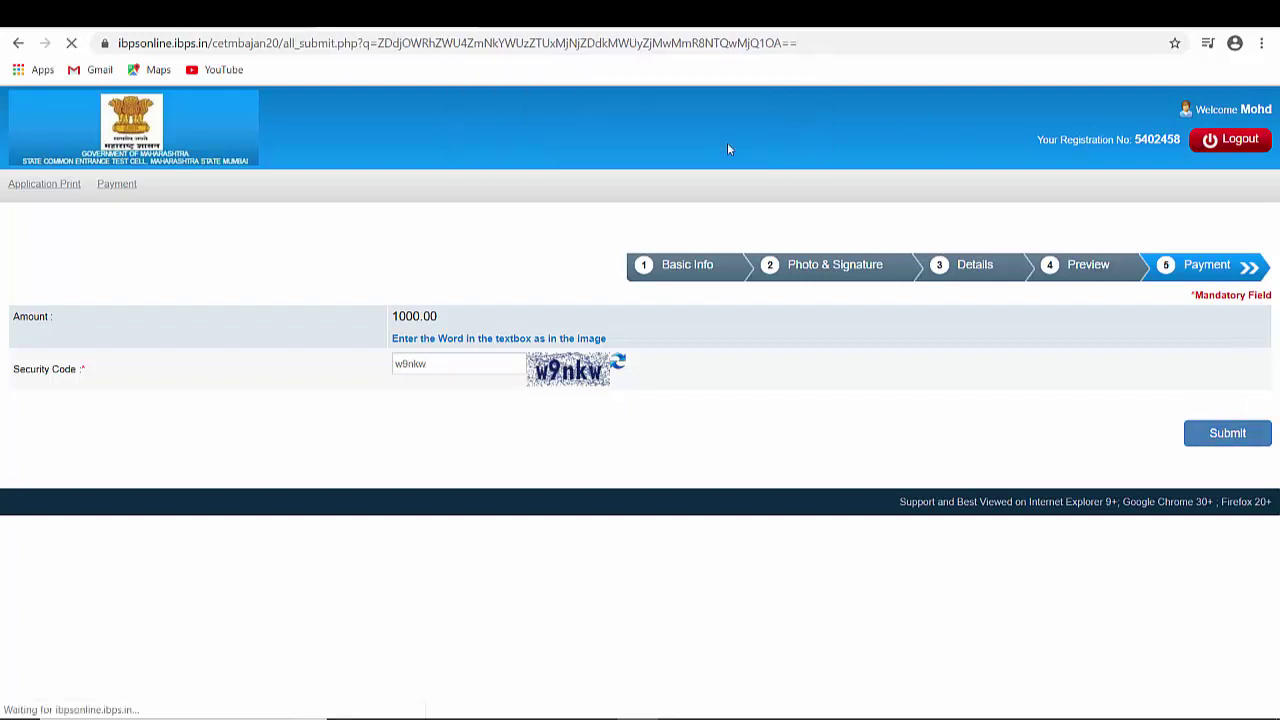